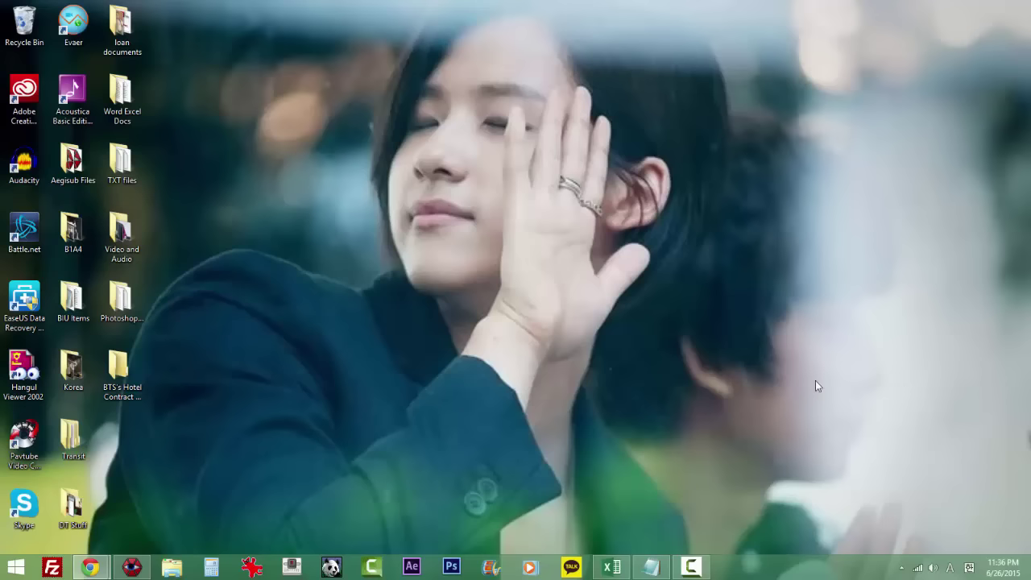
Open the B1A4 fan cafe in Chrome and expand the 내 정보 member information.
{"action": "mouse_move", "coordinate": [91, 568]}
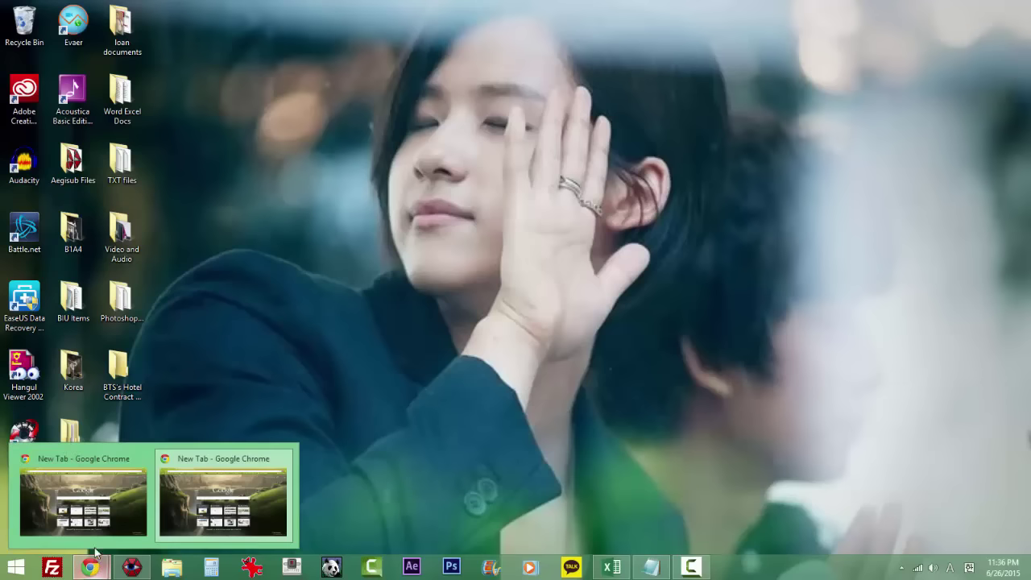
{"action": "left_click", "coordinate": [94, 508]}
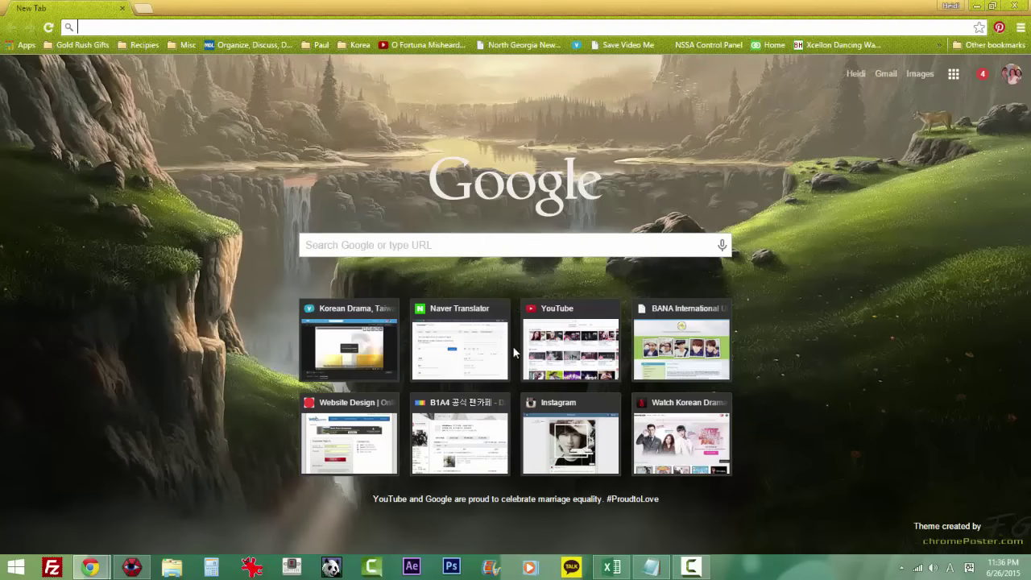
{"action": "left_click", "coordinate": [488, 409]}
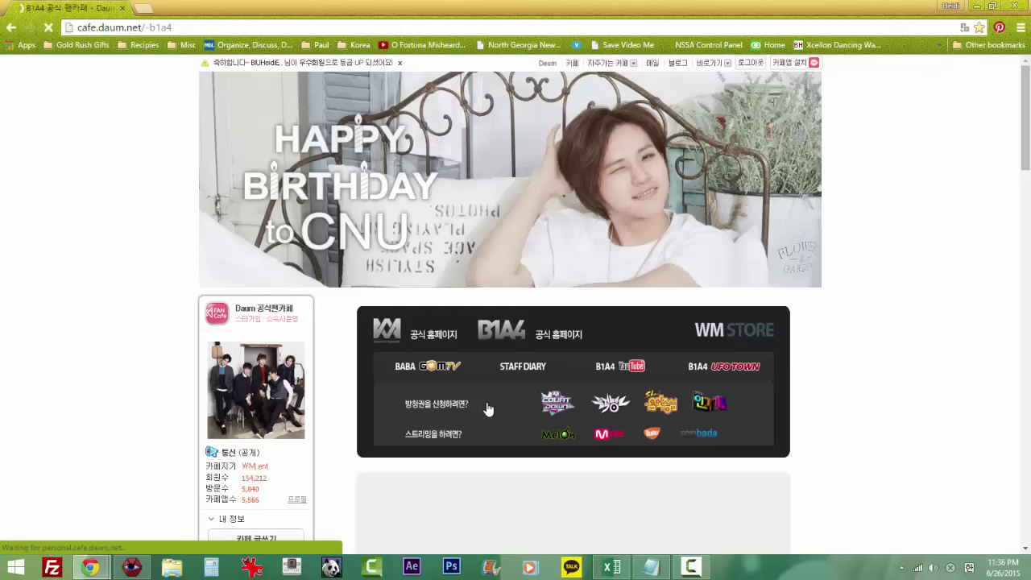
{"action": "scroll", "coordinate": [504, 377], "scroll_direction": "down", "scroll_amount": 3}
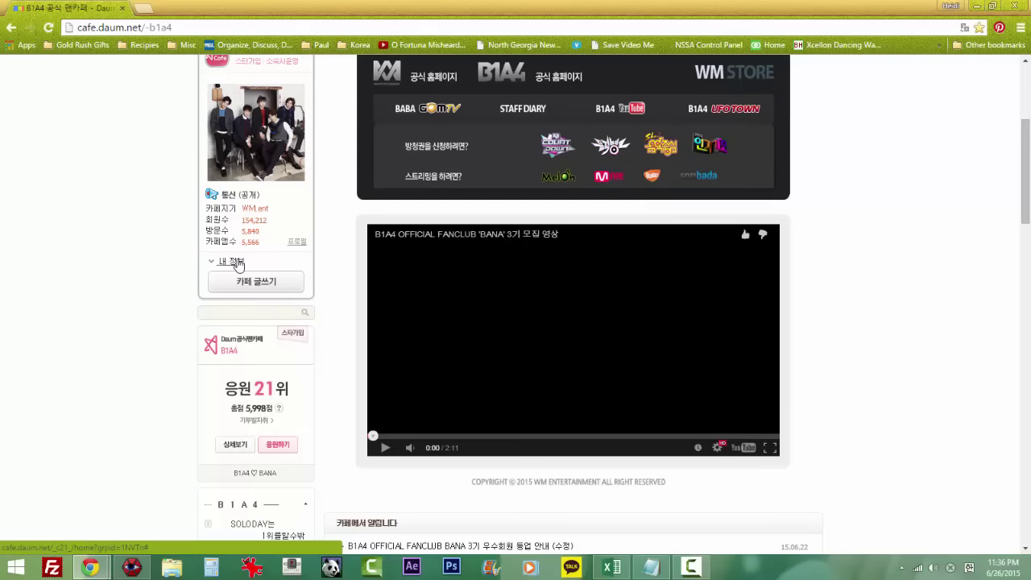
{"action": "left_click", "coordinate": [236, 263]}
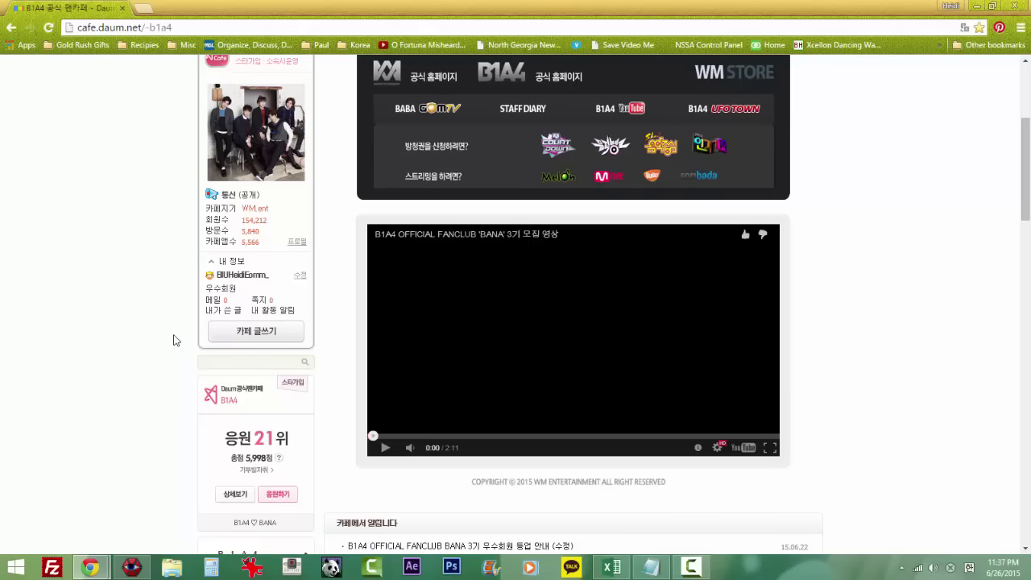
Find the cafe's list of online members below the board list and open the 채팅하기 chat page.
{"action": "scroll", "coordinate": [173, 340], "scroll_direction": "down", "scroll_amount": 15}
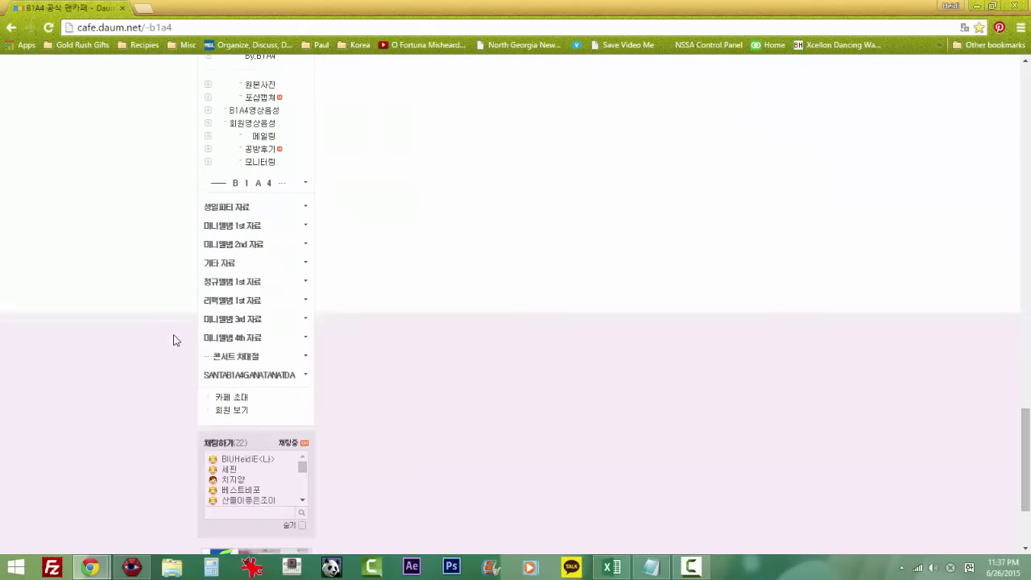
{"action": "scroll", "coordinate": [173, 340], "scroll_direction": "down", "scroll_amount": 3}
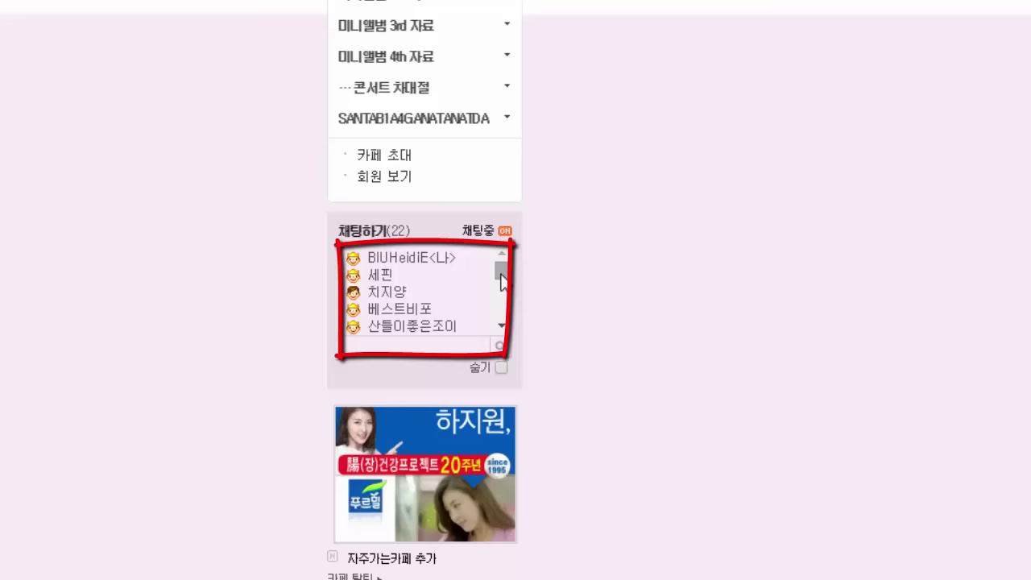
{"action": "mouse_move", "coordinate": [501, 282]}
{"action": "left_mouse_down"}
{"action": "mouse_move", "coordinate": [492, 326]}
{"action": "mouse_move", "coordinate": [498, 267]}
{"action": "left_mouse_up"}
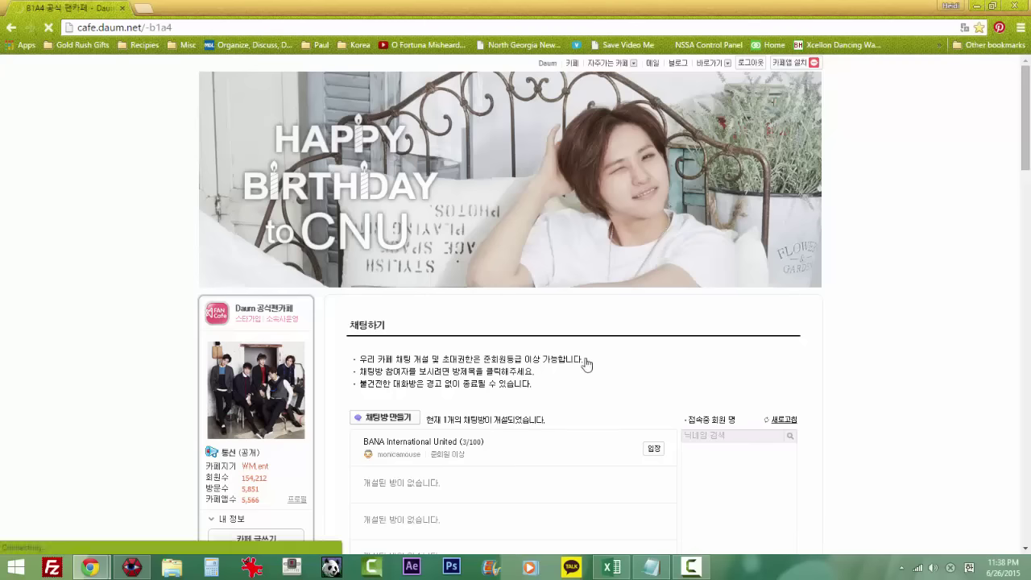
Bring up the 채팅방 만들기 form for a new chat room and move its window clear of the screen corner.
{"action": "scroll", "coordinate": [587, 365], "scroll_direction": "down", "scroll_amount": 2}
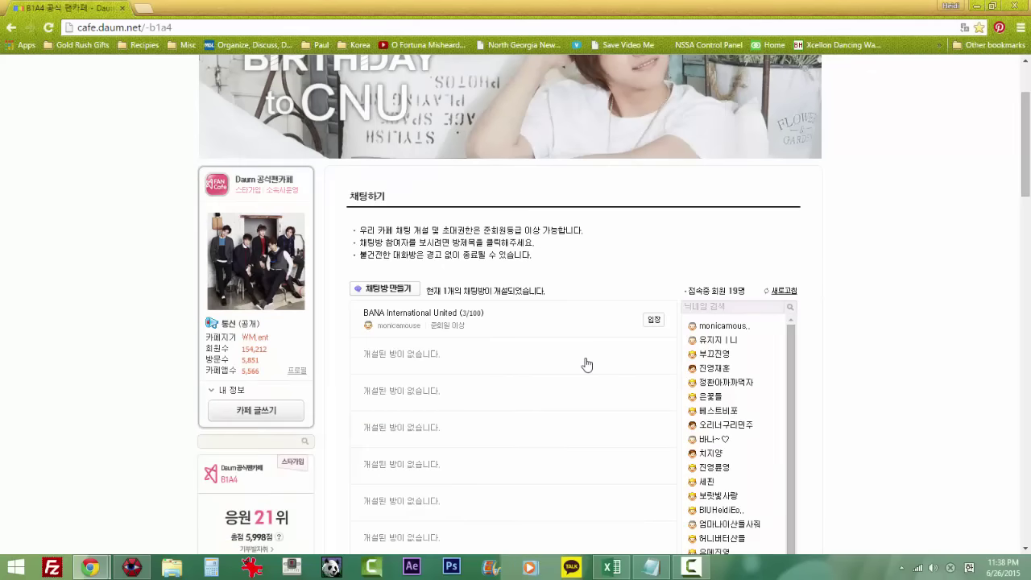
{"action": "scroll", "coordinate": [587, 363], "scroll_direction": "down", "scroll_amount": 1}
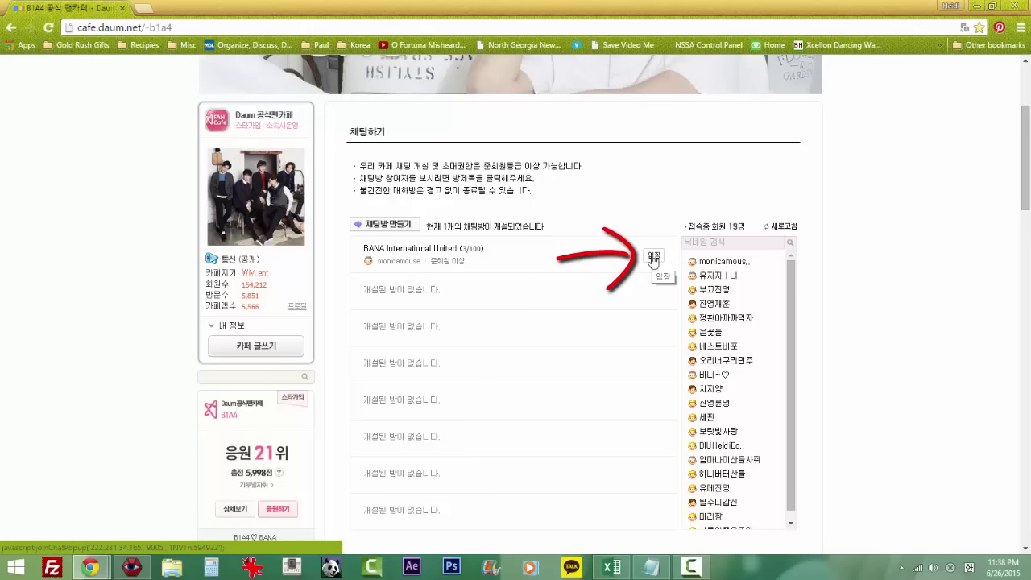
{"action": "left_click", "coordinate": [400, 230]}
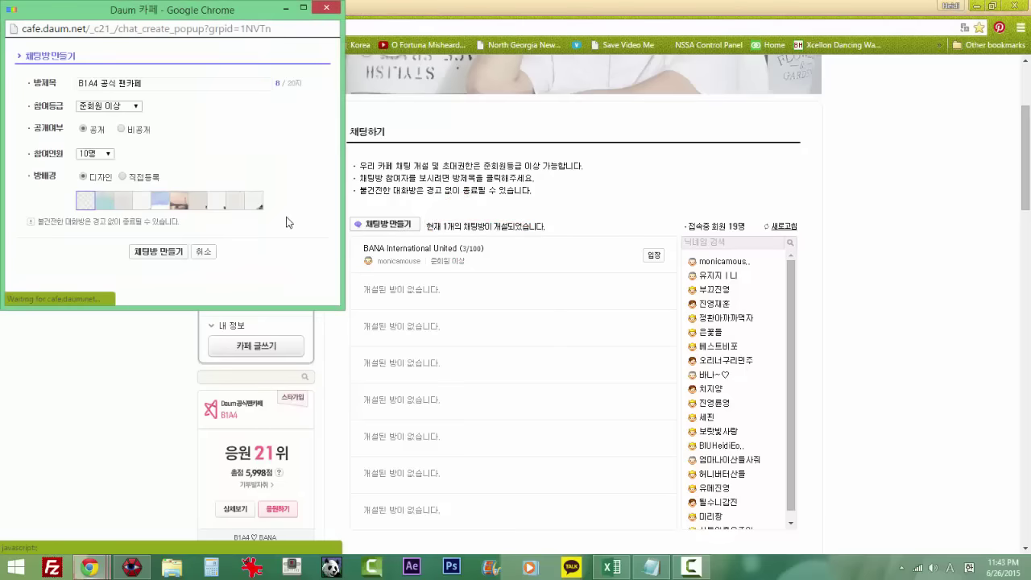
{"action": "left_click_drag", "start_coordinate": [174, 19], "coordinate": [264, 87]}
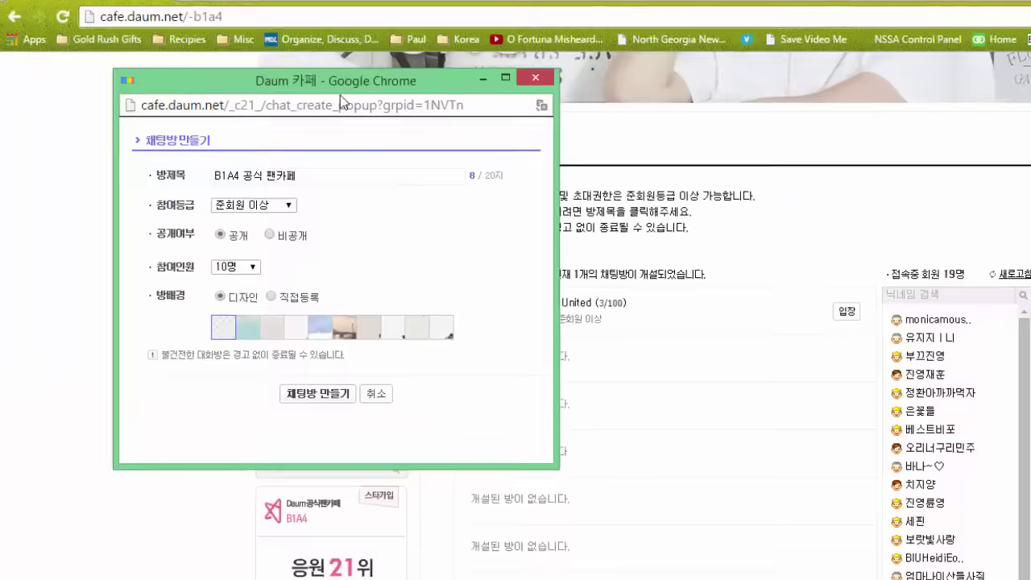
Replace the default chat room title with "Testing".
{"action": "left_click", "coordinate": [300, 173]}
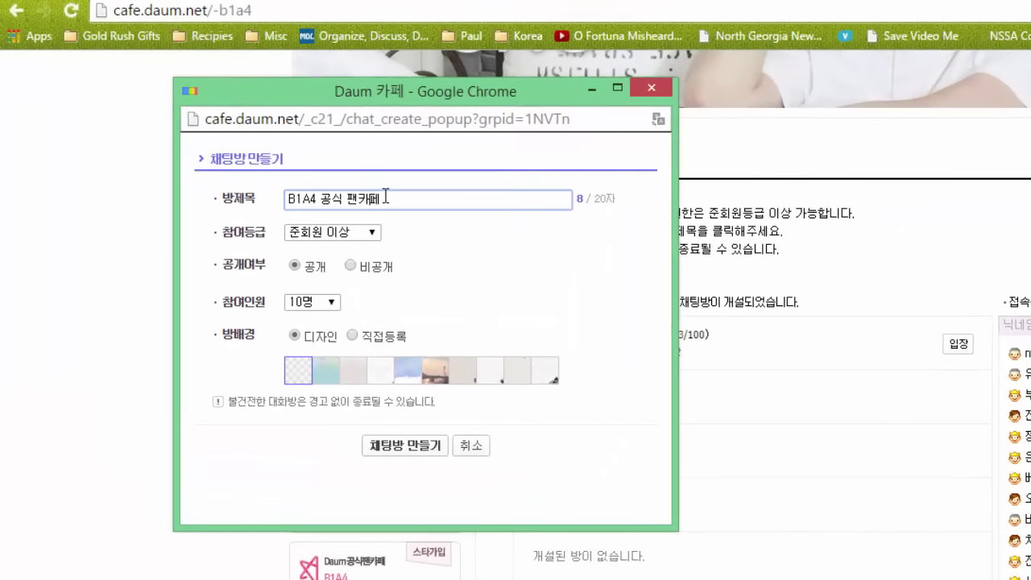
{"action": "left_click_drag", "start_coordinate": [387, 196], "coordinate": [283, 198]}
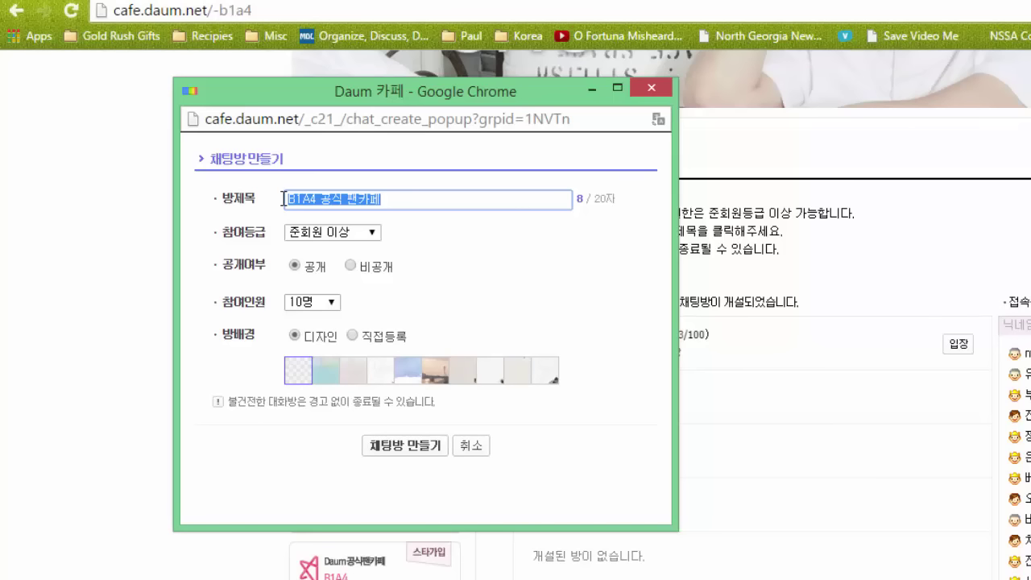
{"action": "type", "text": "ㄲ"}
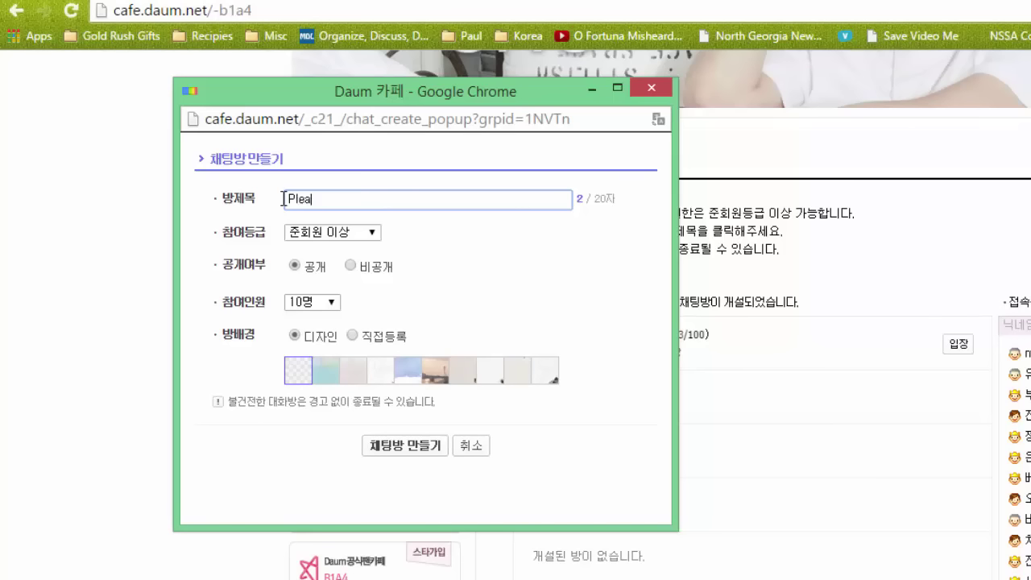
{"action": "key", "text": "BackSpace"}
{"action": "type", "text": "Testing"}
{"action": "key", "text": "Tab"}
Try the participation grade 정회원 이상 for the room and return it to 준회원 이상.
{"action": "left_click", "coordinate": [357, 233]}
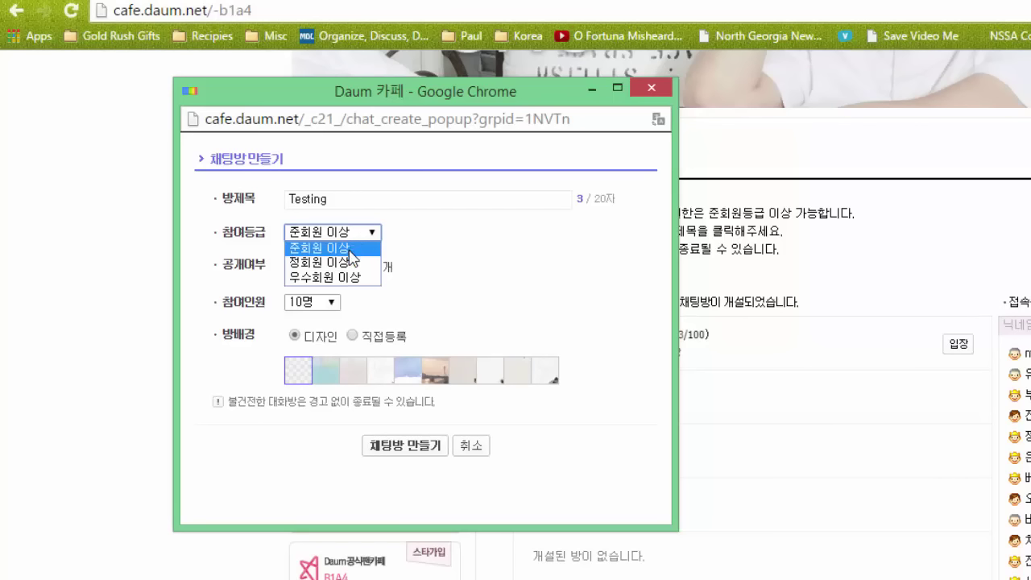
{"action": "left_click", "coordinate": [348, 264]}
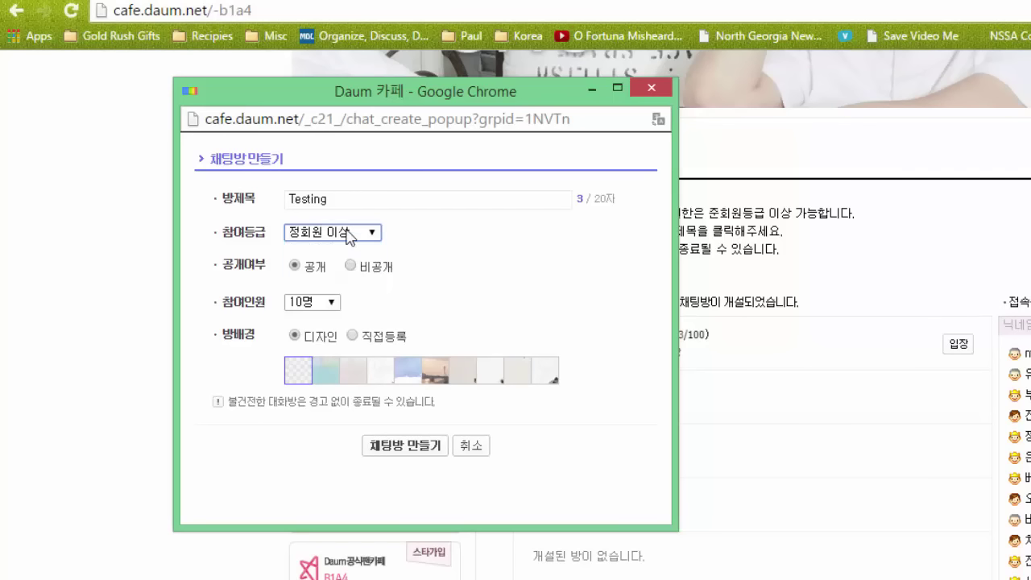
{"action": "left_click", "coordinate": [350, 233]}
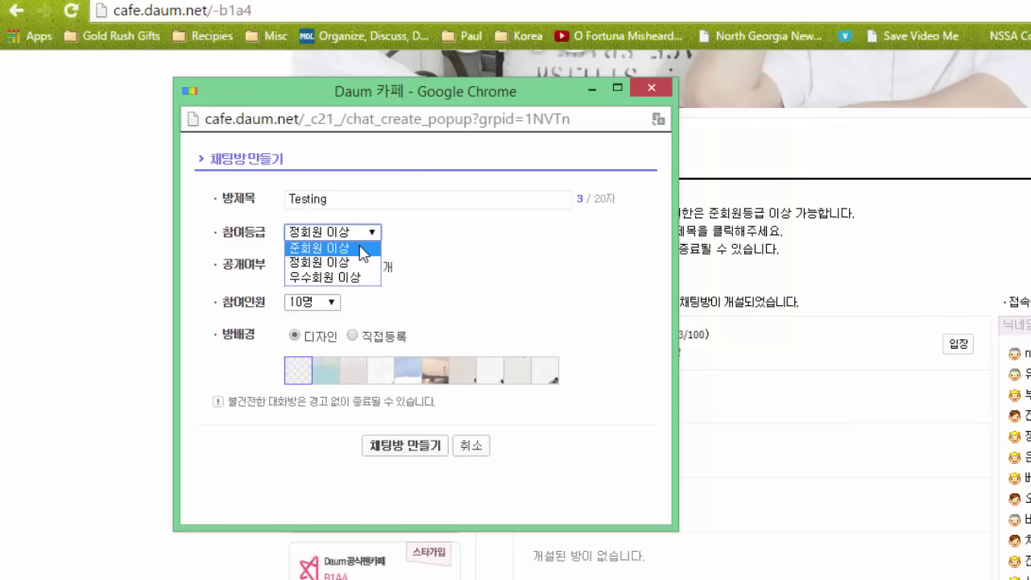
{"action": "left_click", "coordinate": [364, 252]}
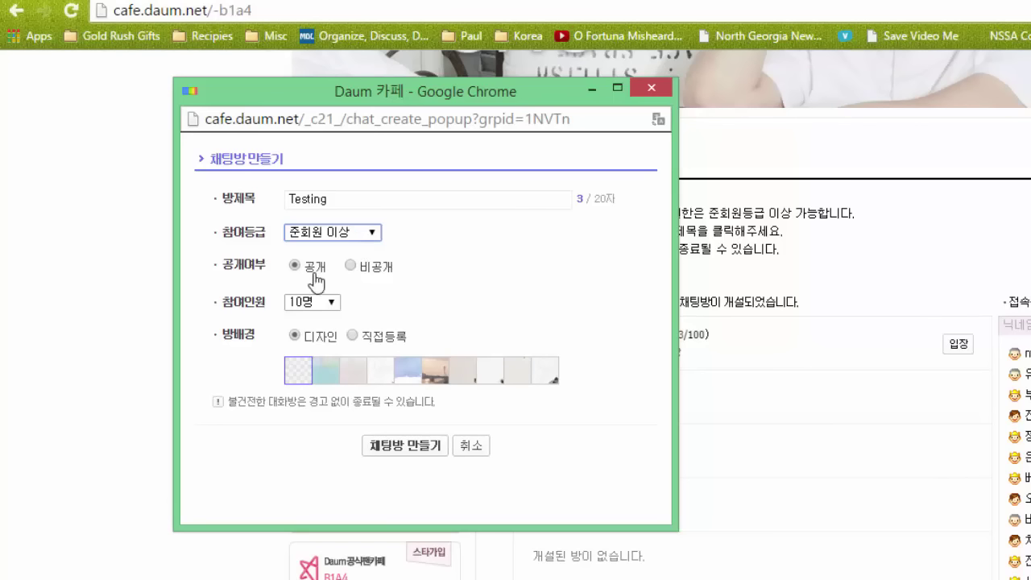
Try making the chat room private (비공개) and return it to public (공개).
{"action": "left_click", "coordinate": [372, 273]}
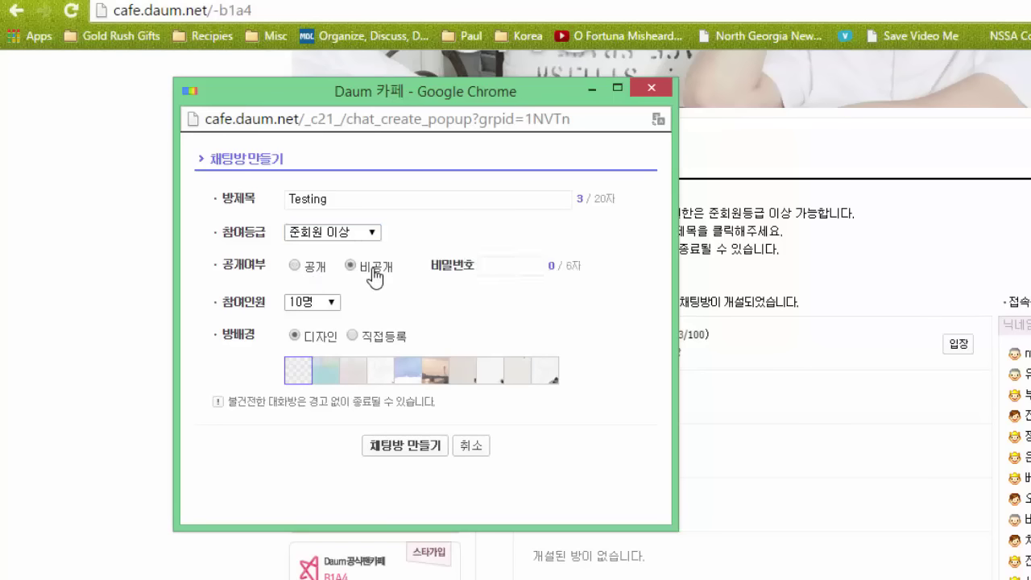
{"action": "left_click_drag", "start_coordinate": [327, 269], "coordinate": [320, 274]}
{"action": "left_click", "coordinate": [294, 267]}
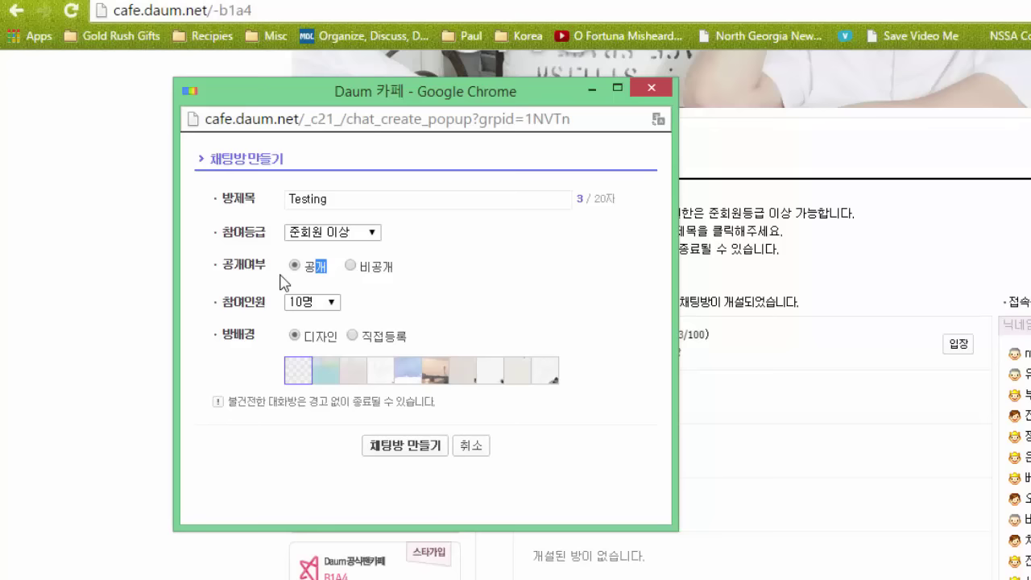
Set the room's participant limit to 100명 and choose the sunset street picture as its design background.
{"action": "left_click", "coordinate": [297, 304]}
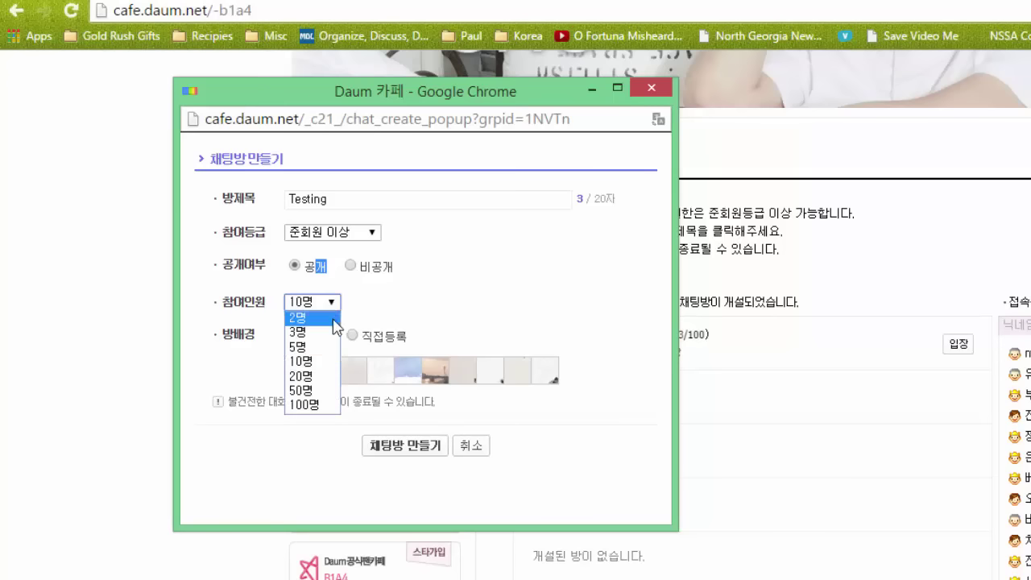
{"action": "left_click", "coordinate": [302, 405]}
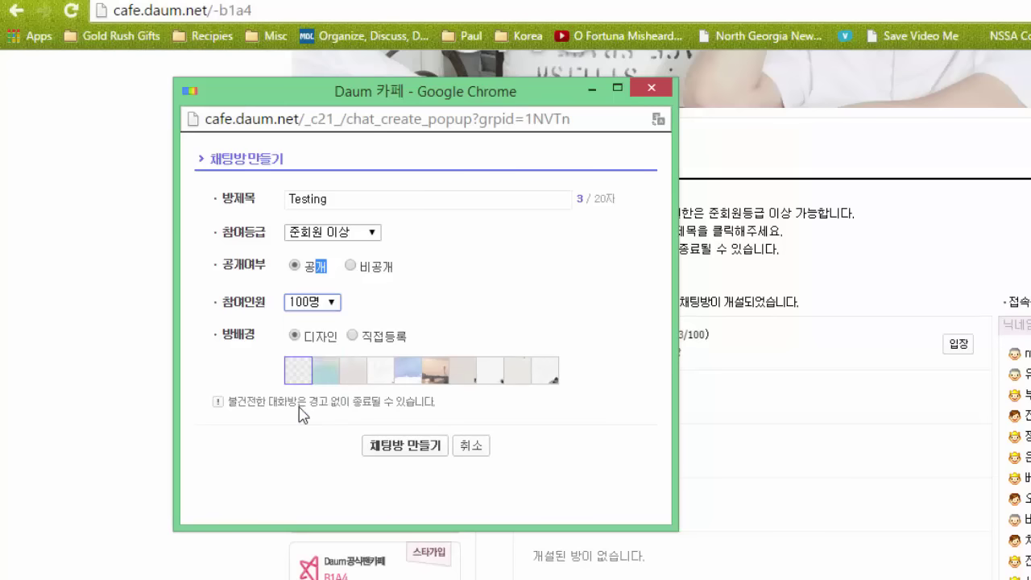
{"action": "left_click", "coordinate": [318, 344]}
{"action": "left_click", "coordinate": [436, 372]}
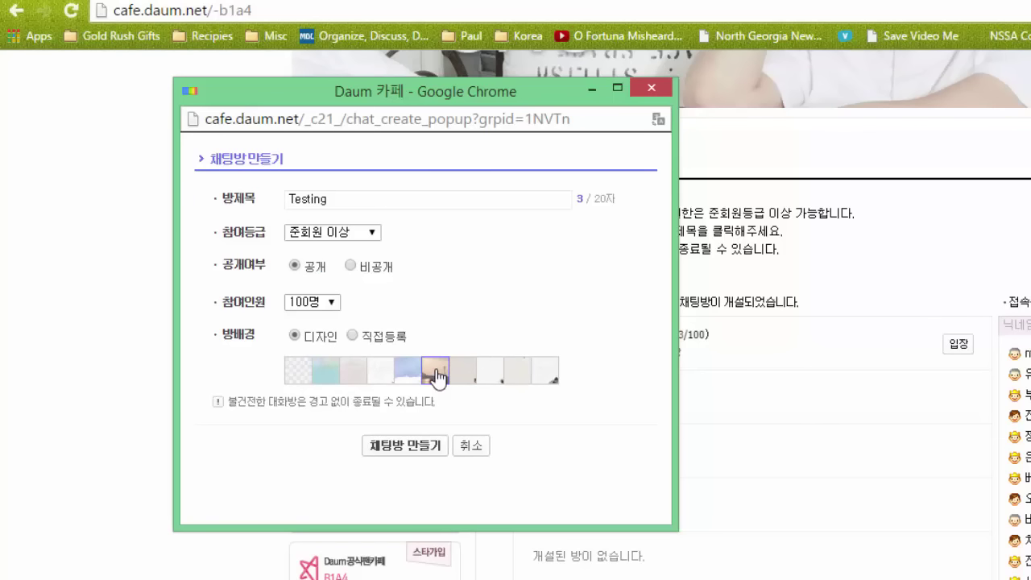
Try the 직접등록 custom background, browse for an image file, cancel, and return to the 디자인 backgrounds.
{"action": "left_click", "coordinate": [356, 340]}
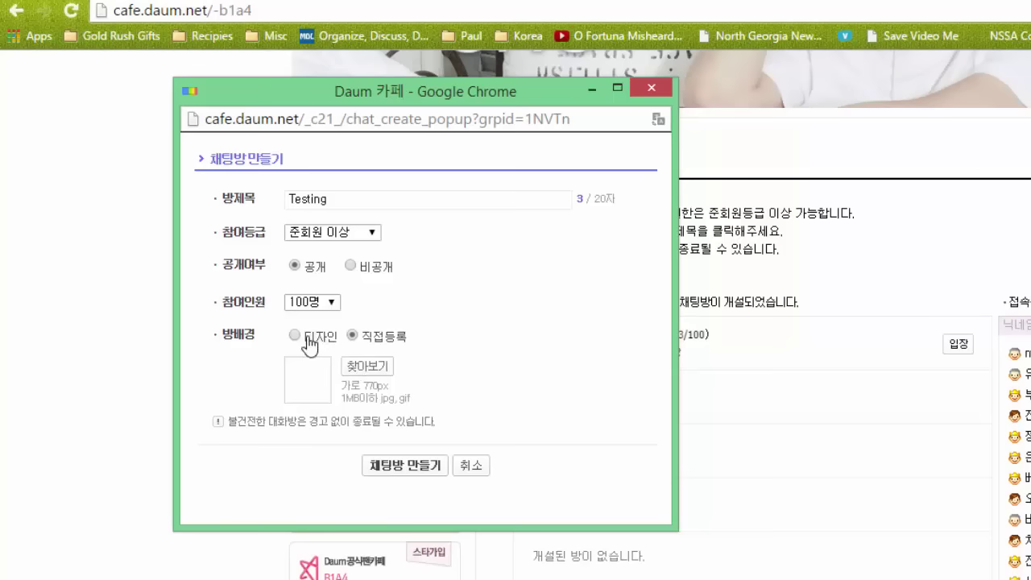
{"action": "left_click", "coordinate": [360, 372]}
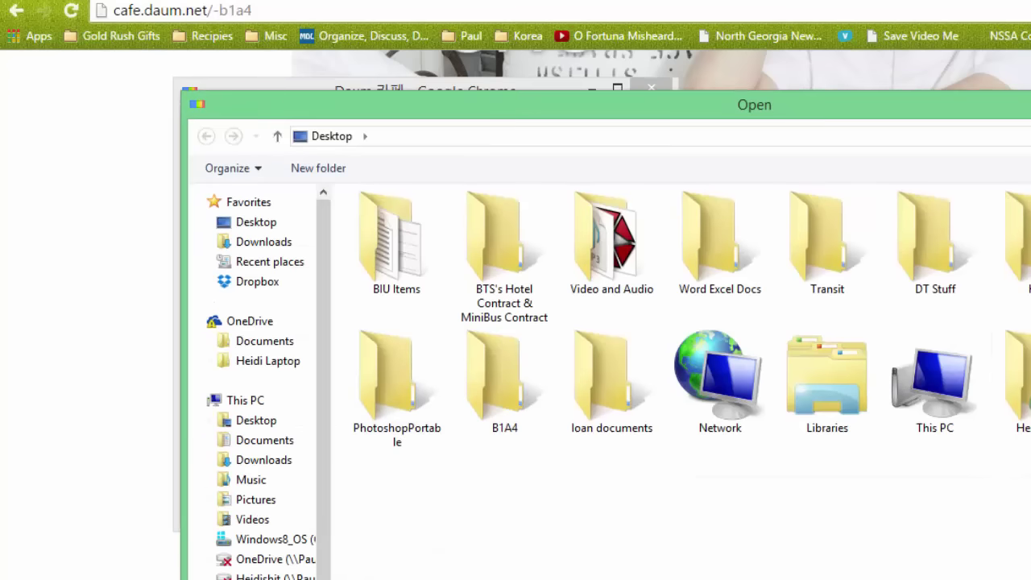
{"action": "key", "text": "Escape"}
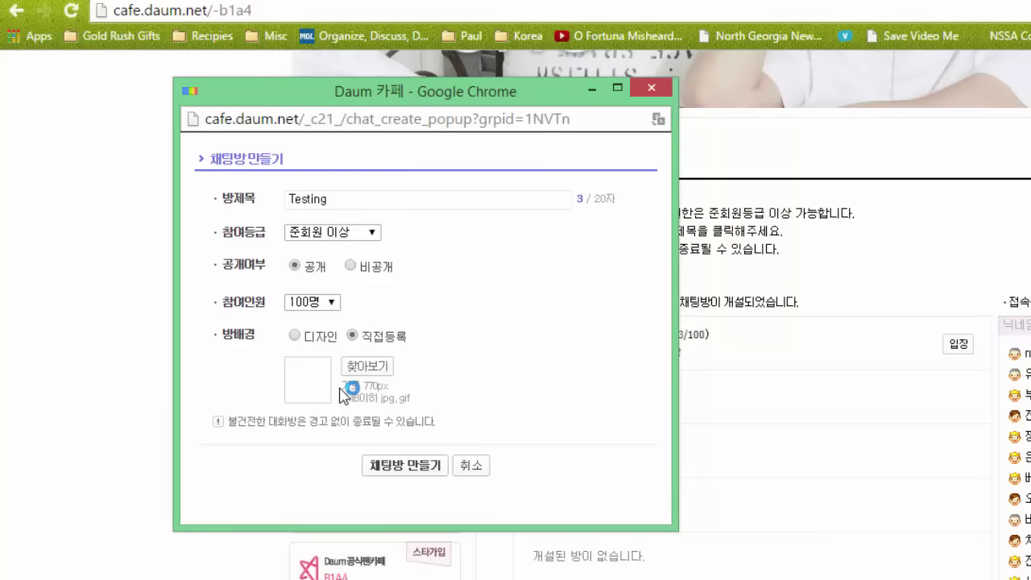
{"action": "left_click", "coordinate": [297, 335]}
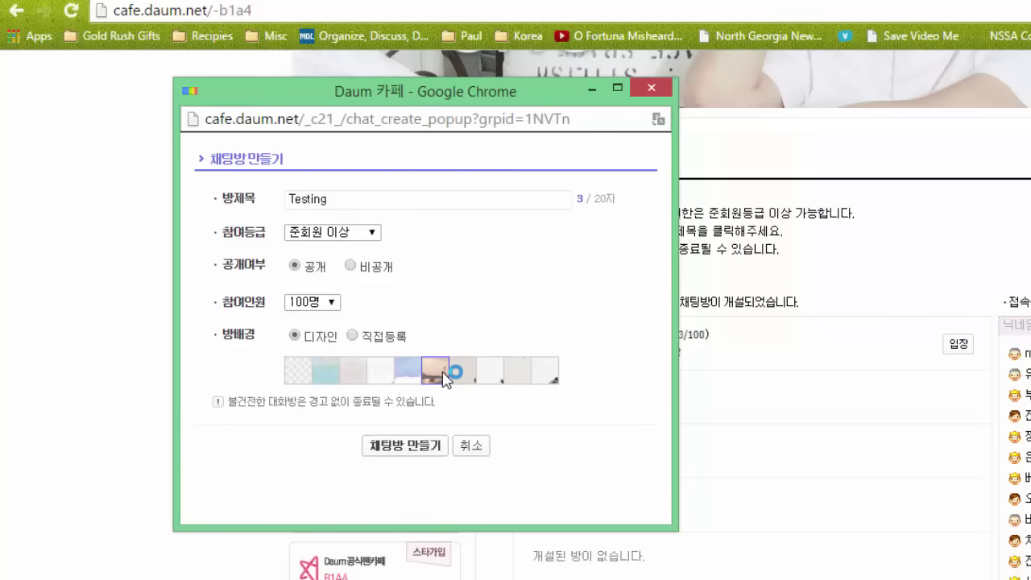
Create the Testing chat room with the chosen settings and close its chat window.
{"action": "left_click", "coordinate": [407, 445]}
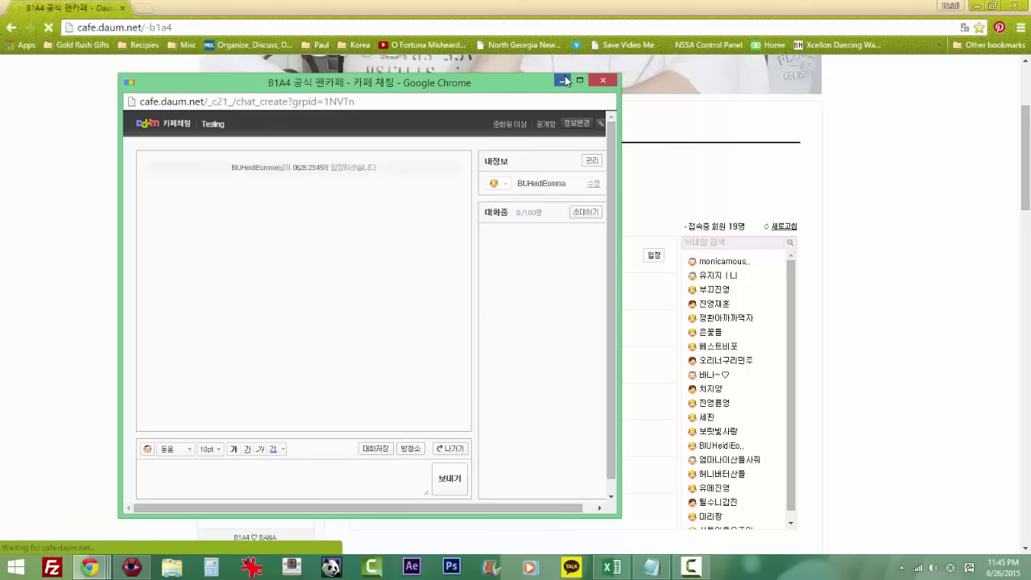
{"action": "left_click_drag", "start_coordinate": [524, 74], "coordinate": [522, 56]}
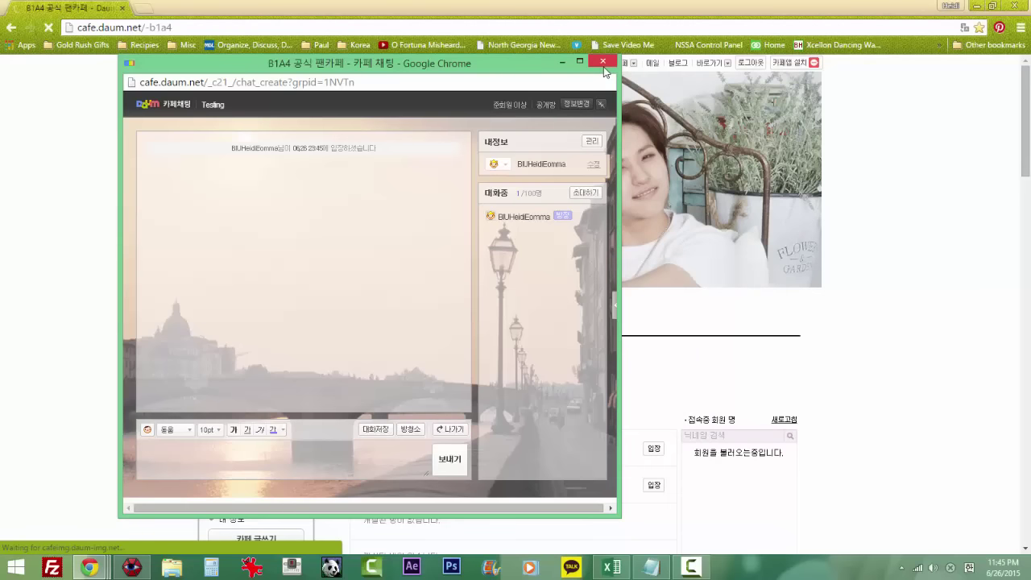
{"action": "left_click", "coordinate": [604, 68]}
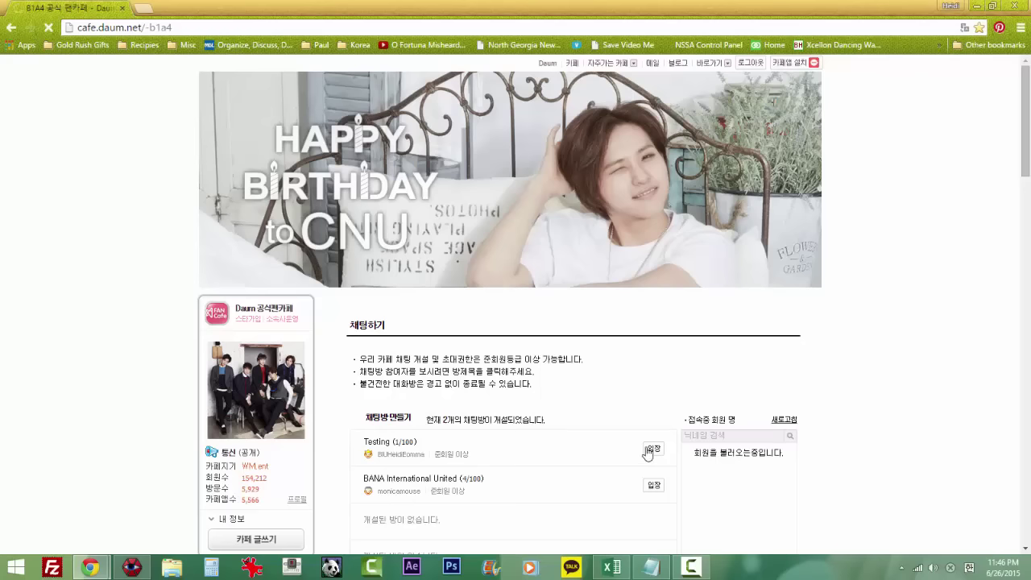
Enter the BANA International United chat room and move its window toward the middle of the screen.
{"action": "scroll", "coordinate": [649, 323], "scroll_direction": "down", "scroll_amount": 2}
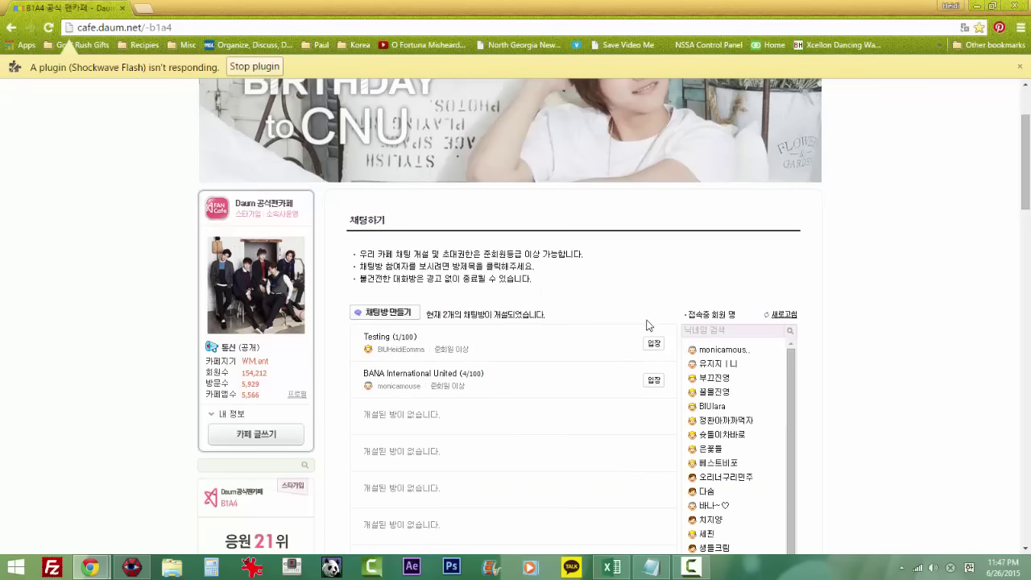
{"action": "left_click", "coordinate": [651, 385]}
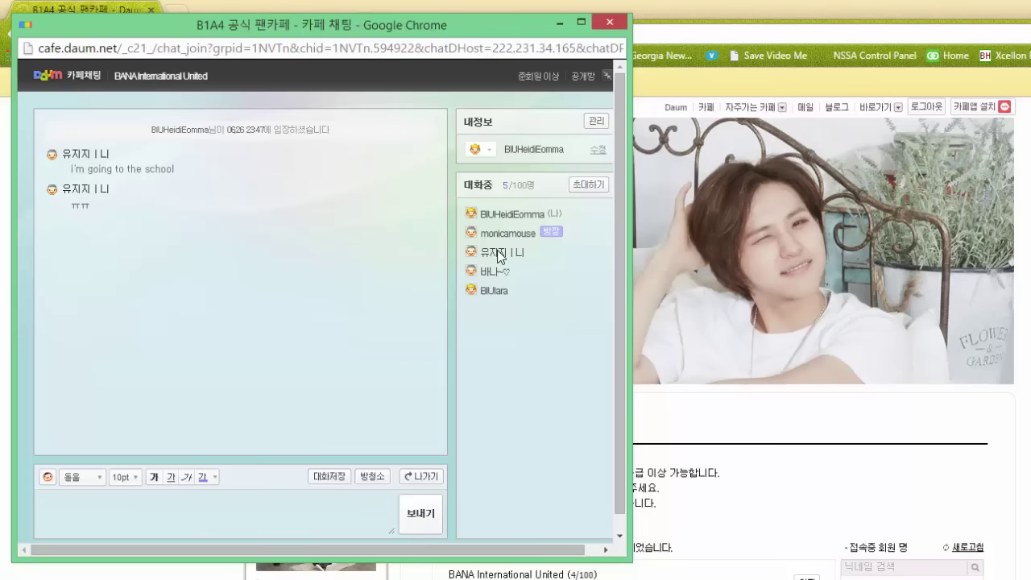
{"action": "left_click_drag", "start_coordinate": [464, 26], "coordinate": [627, 22]}
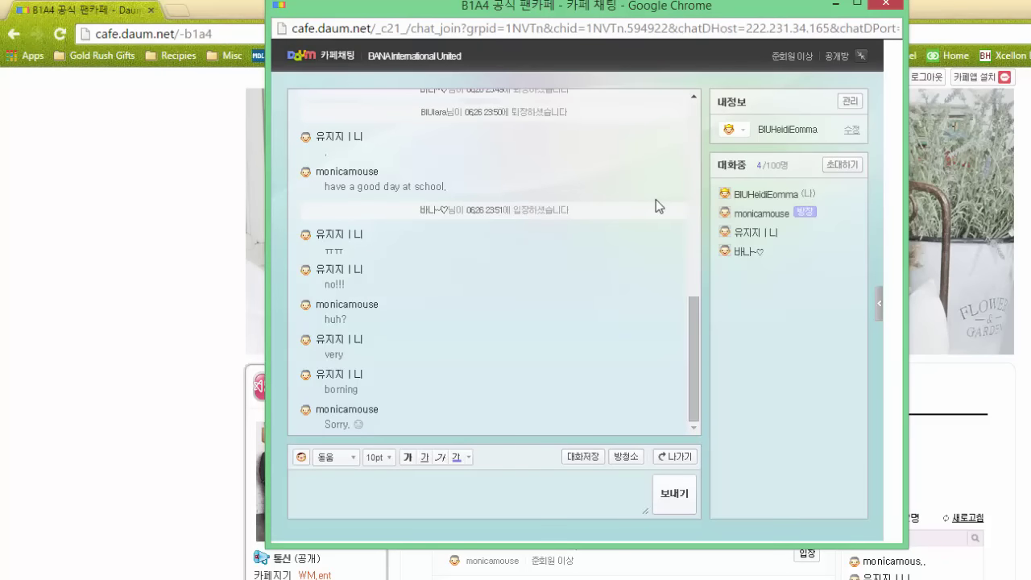
Turn off the chat room's background with the 배경 끄기 option and turn it back on.
{"action": "left_click", "coordinate": [851, 103]}
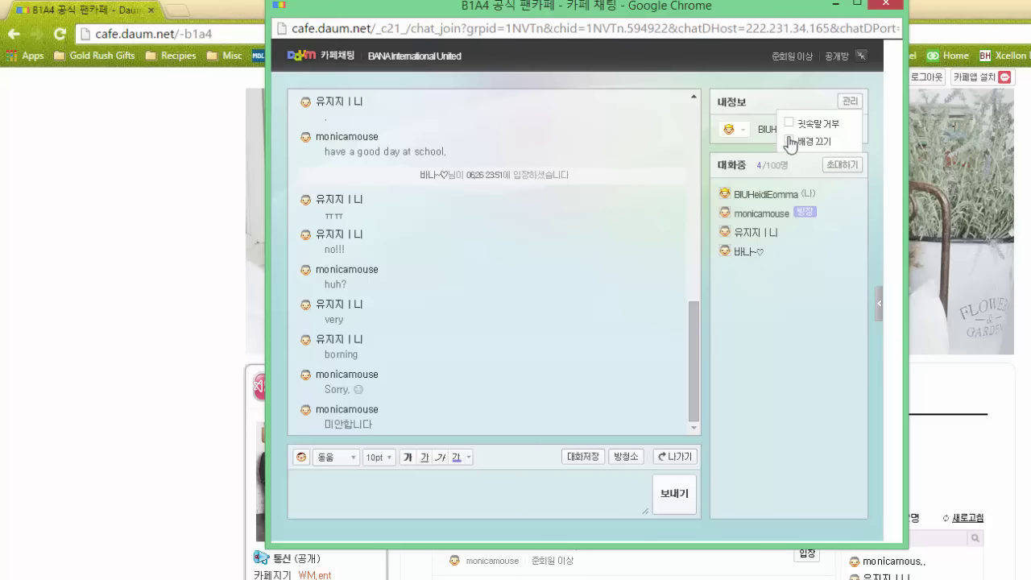
{"action": "left_click", "coordinate": [789, 142]}
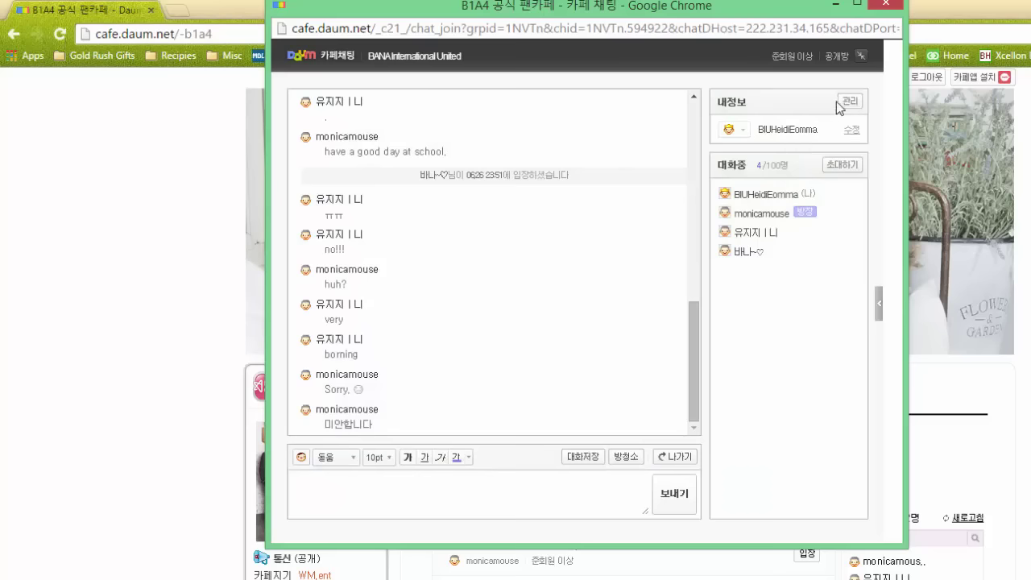
{"action": "left_click", "coordinate": [850, 102]}
{"action": "left_click", "coordinate": [800, 140]}
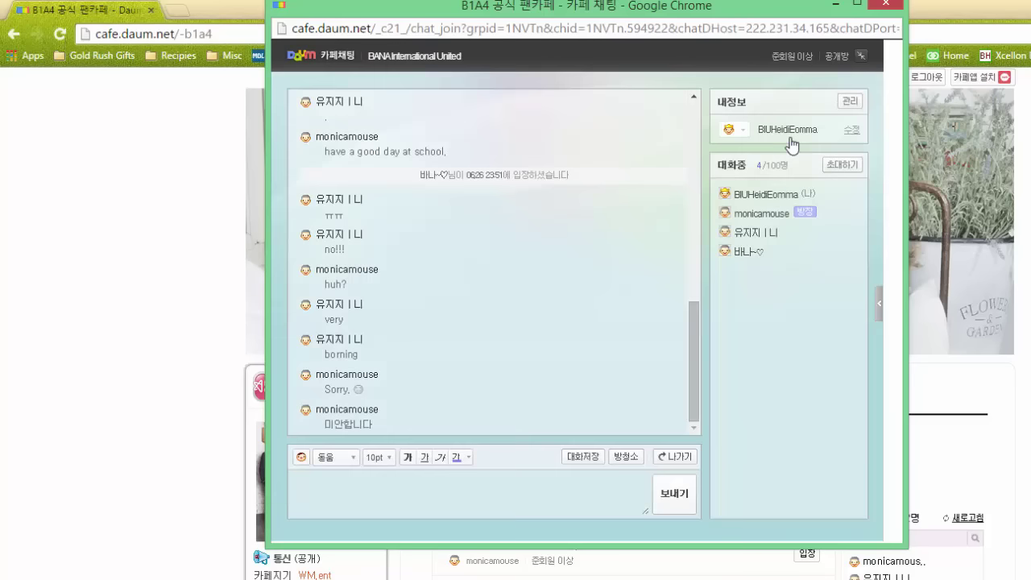
Change your own 대화명 so the nickname has spaces between its words, and confirm it.
{"action": "left_click", "coordinate": [858, 132]}
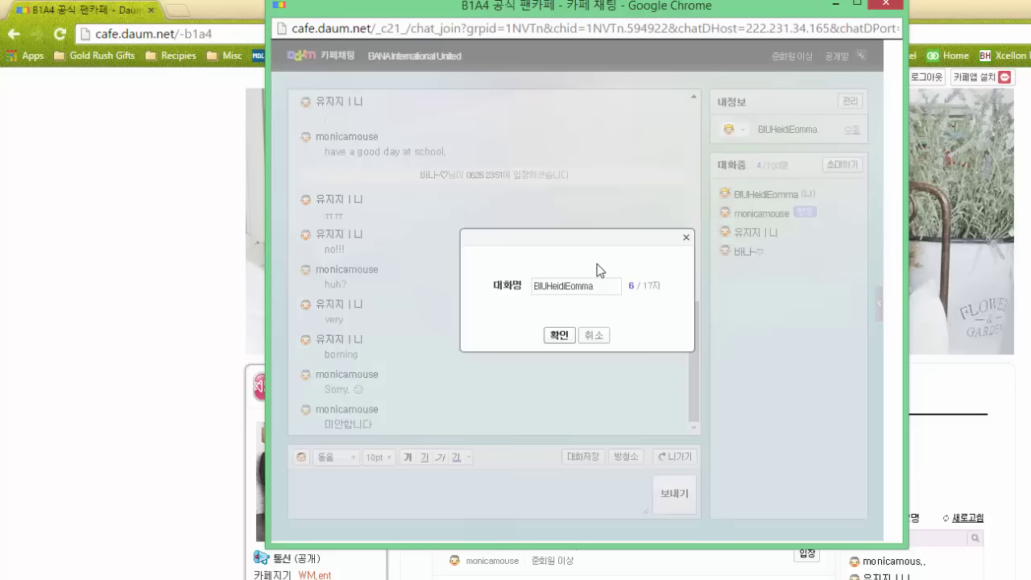
{"action": "left_click_drag", "start_coordinate": [597, 286], "coordinate": [481, 267]}
{"action": "type", "text": "BIU Heidi Eomma"}
{"action": "left_click", "coordinate": [558, 335]}
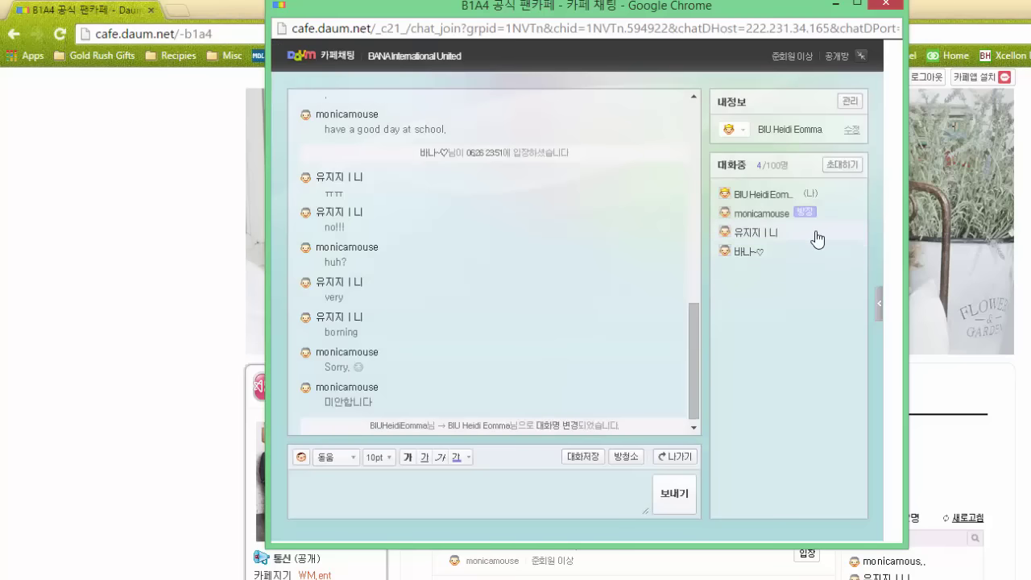
Set your own chat status to 식사중 and switch it back to 온라인.
{"action": "left_click", "coordinate": [741, 130]}
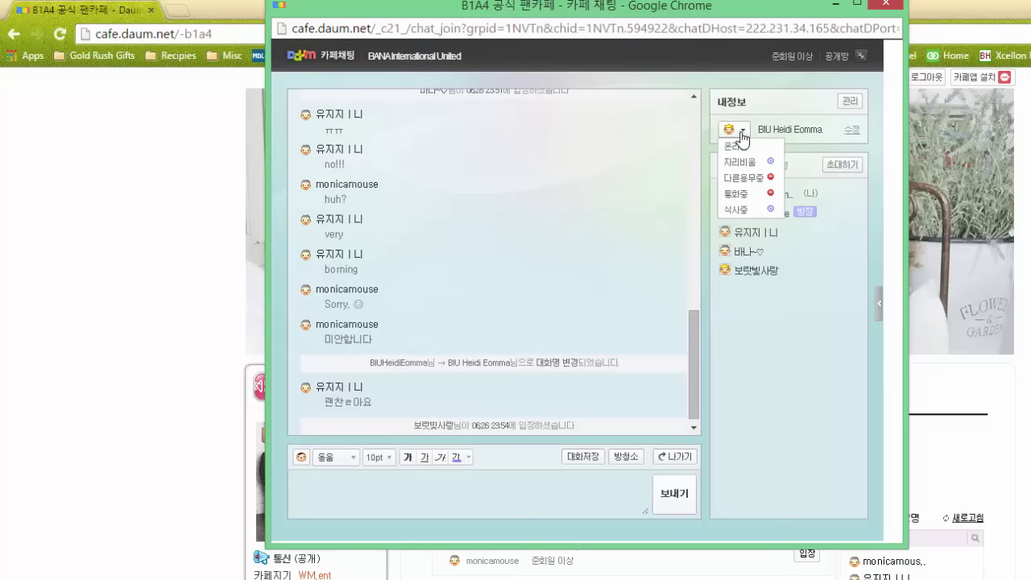
{"action": "left_click", "coordinate": [753, 209]}
{"action": "left_click", "coordinate": [755, 216]}
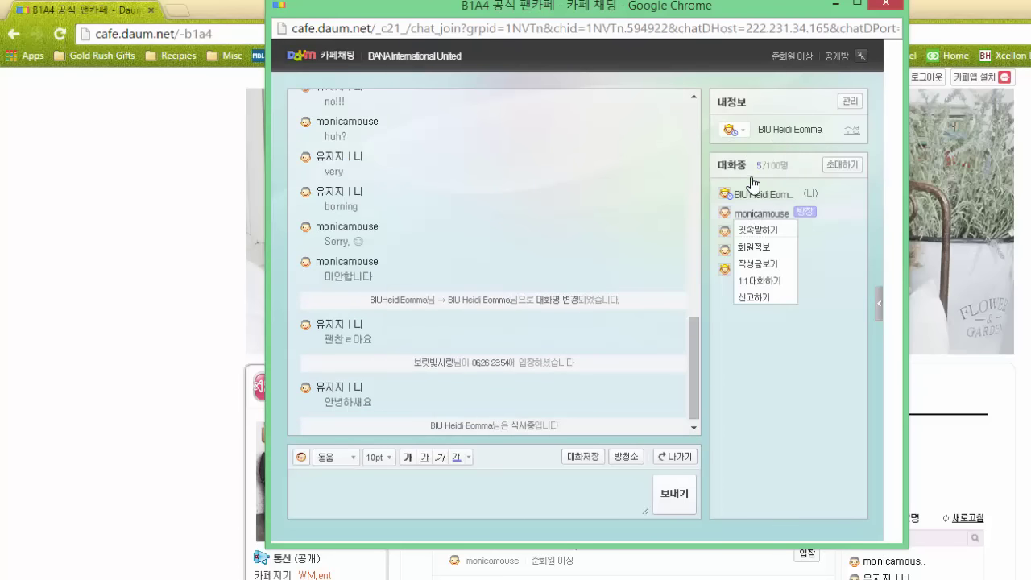
{"action": "left_click", "coordinate": [737, 130]}
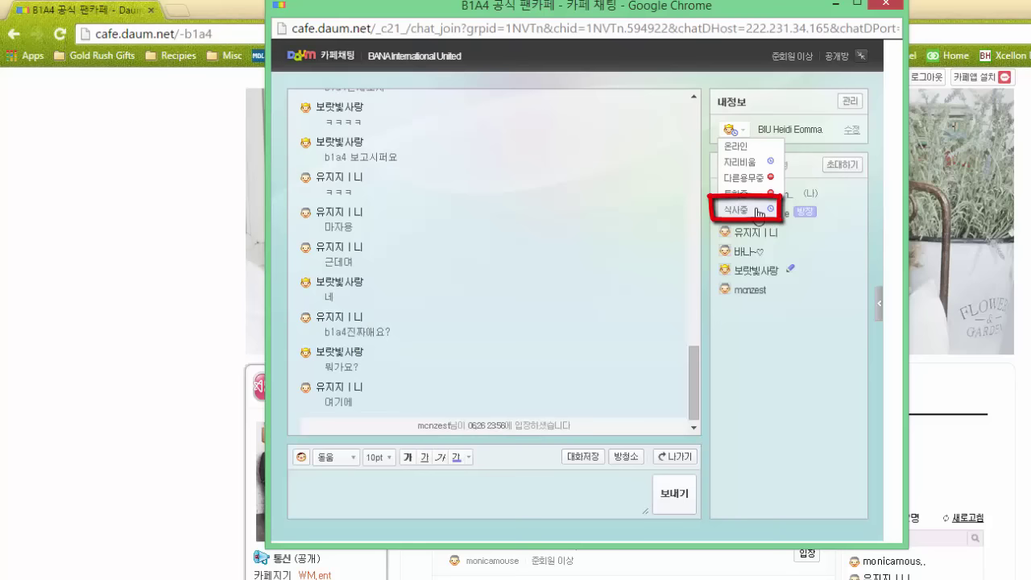
{"action": "left_click", "coordinate": [735, 146]}
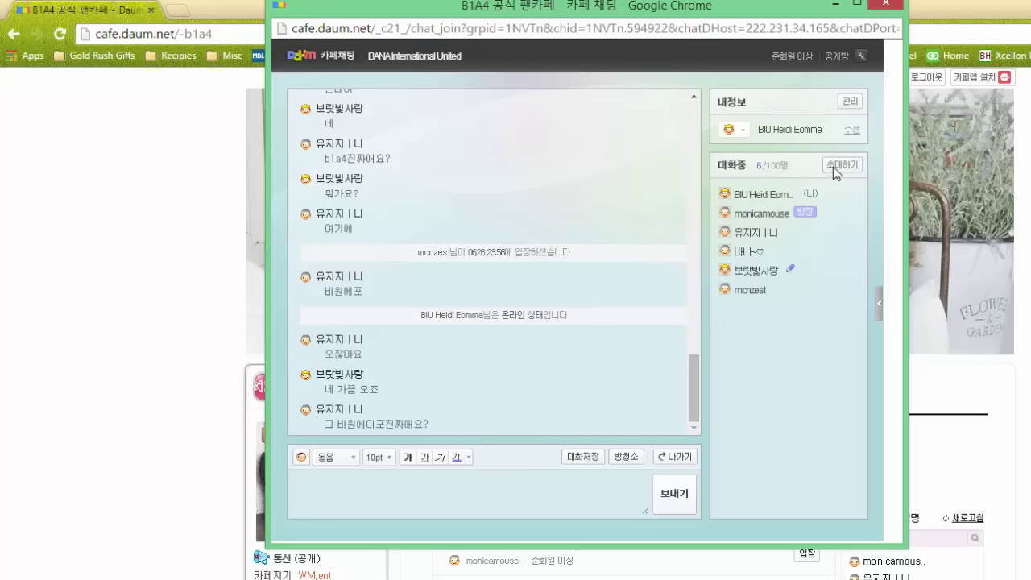
List all waiting members in the 초대하기 dialog, select one 정회원 member near the list's end, and clear that selection.
{"action": "left_click", "coordinate": [835, 171]}
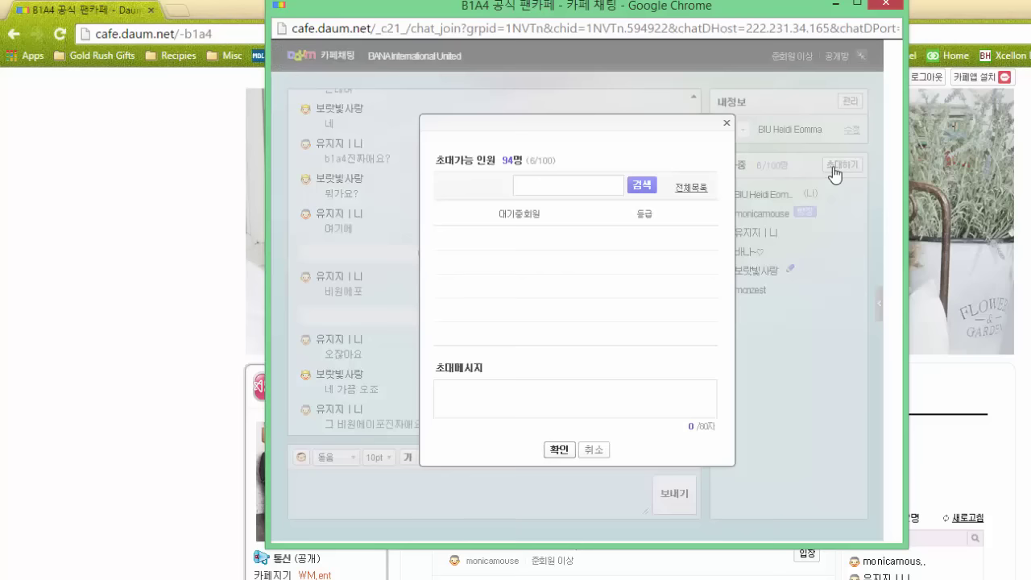
{"action": "left_click", "coordinate": [691, 187]}
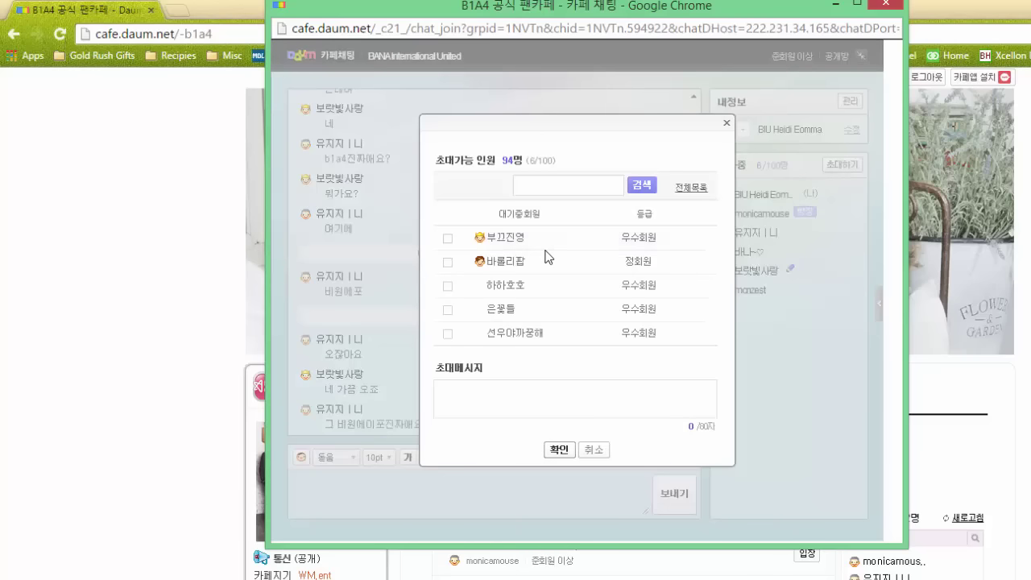
{"action": "scroll", "coordinate": [545, 258], "scroll_direction": "down", "scroll_amount": 5}
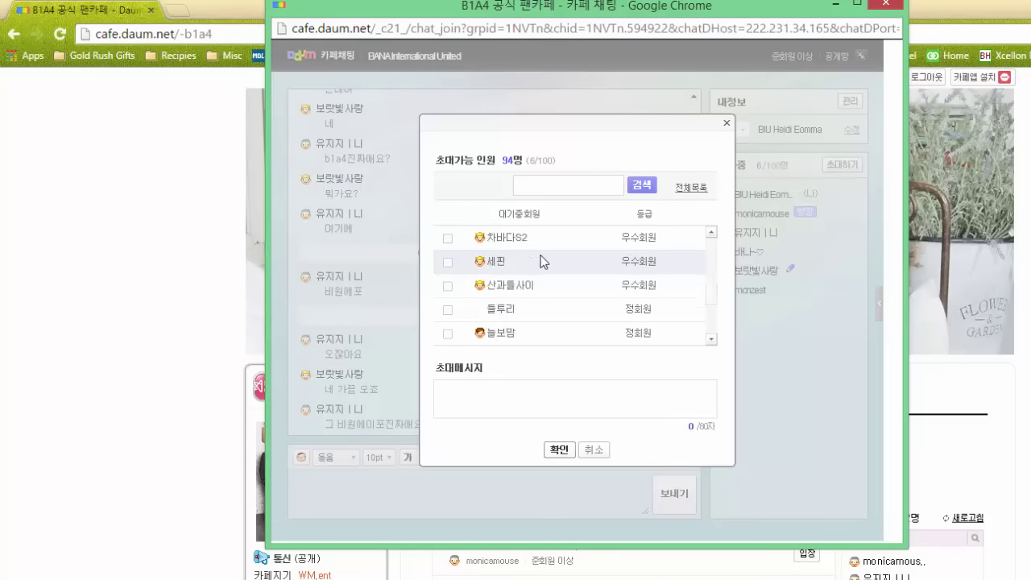
{"action": "scroll", "coordinate": [541, 260], "scroll_direction": "down", "scroll_amount": 2}
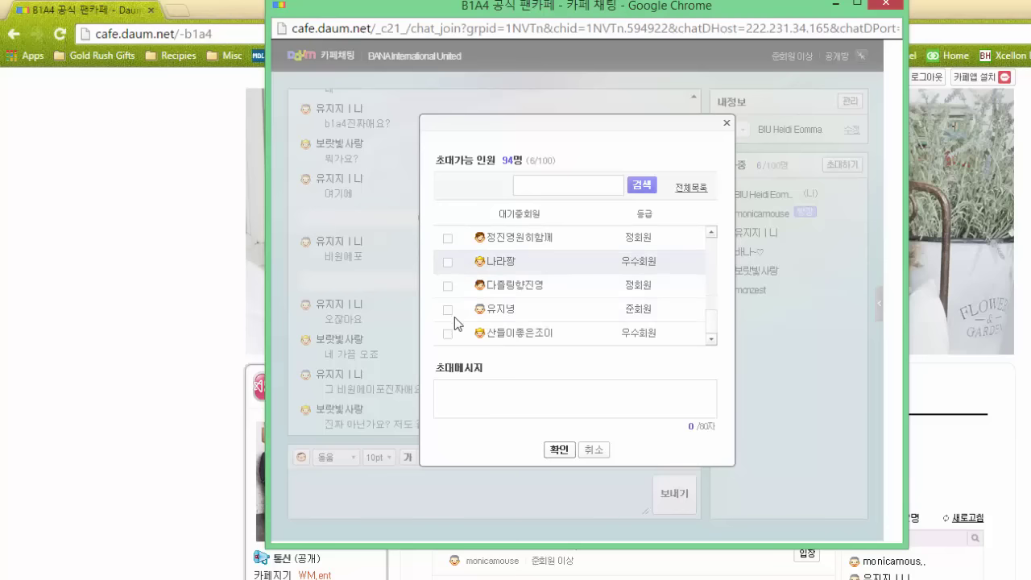
{"action": "left_click", "coordinate": [449, 286]}
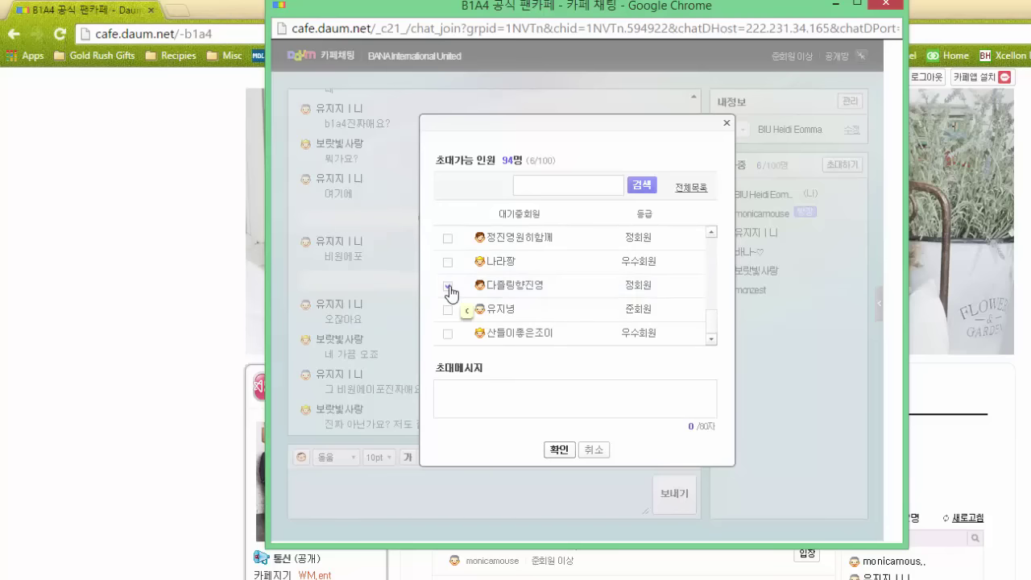
{"action": "left_click", "coordinate": [490, 395]}
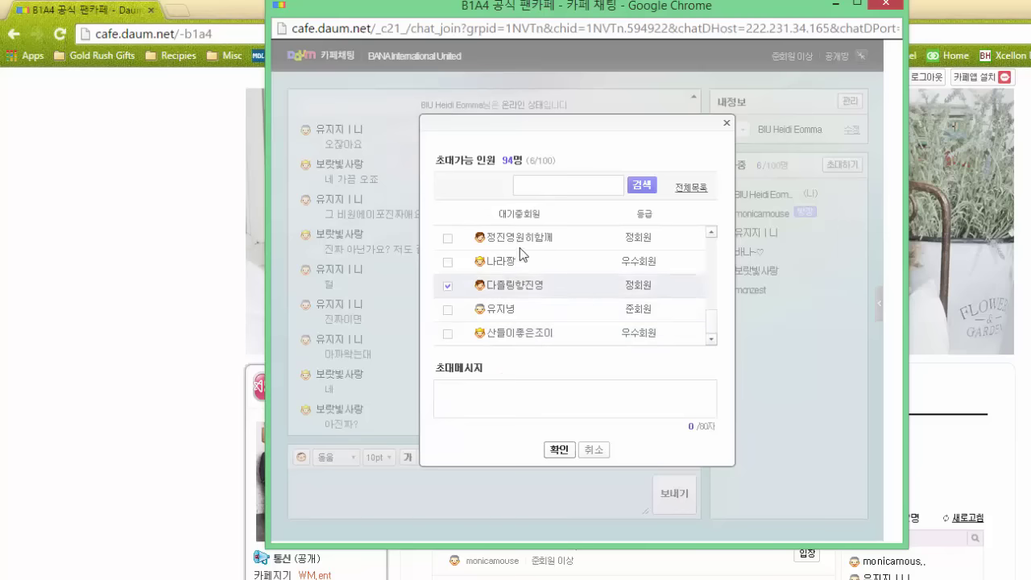
{"action": "left_click", "coordinate": [474, 388]}
{"action": "left_click", "coordinate": [447, 286]}
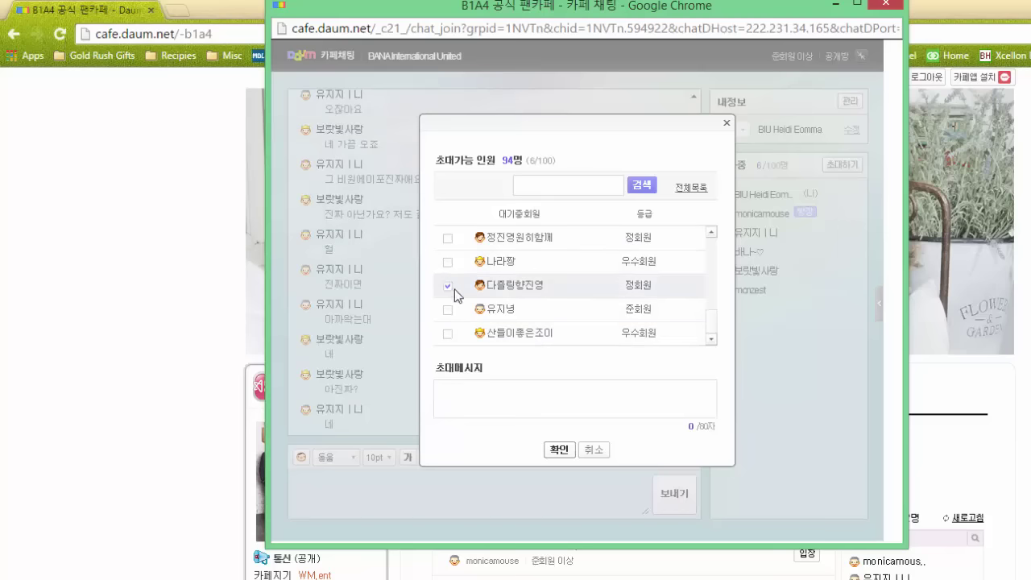
{"action": "left_click", "coordinate": [448, 286]}
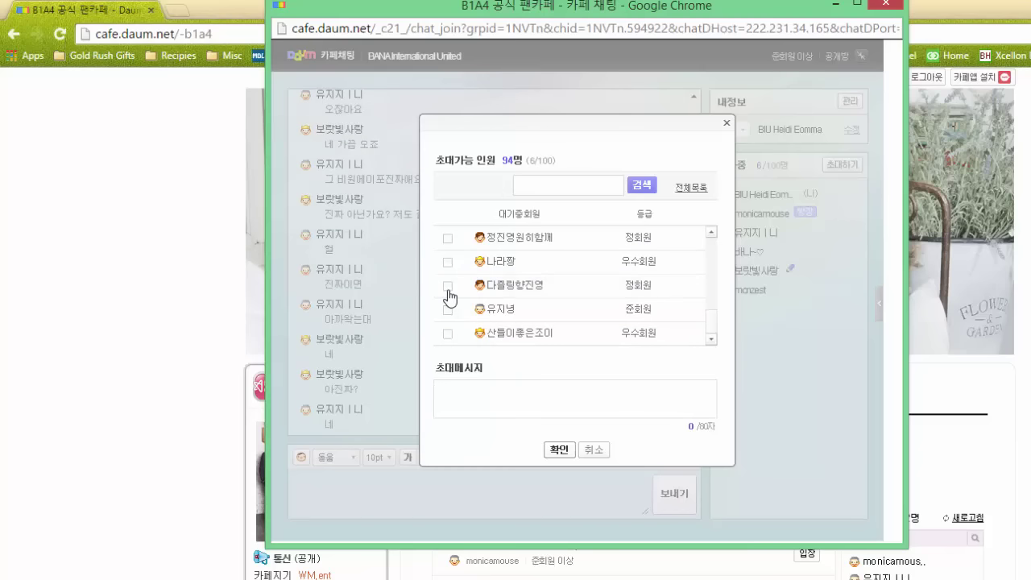
Search the waiting members for BIU and close the invitation dialog without sending an invitation.
{"action": "left_click", "coordinate": [522, 187]}
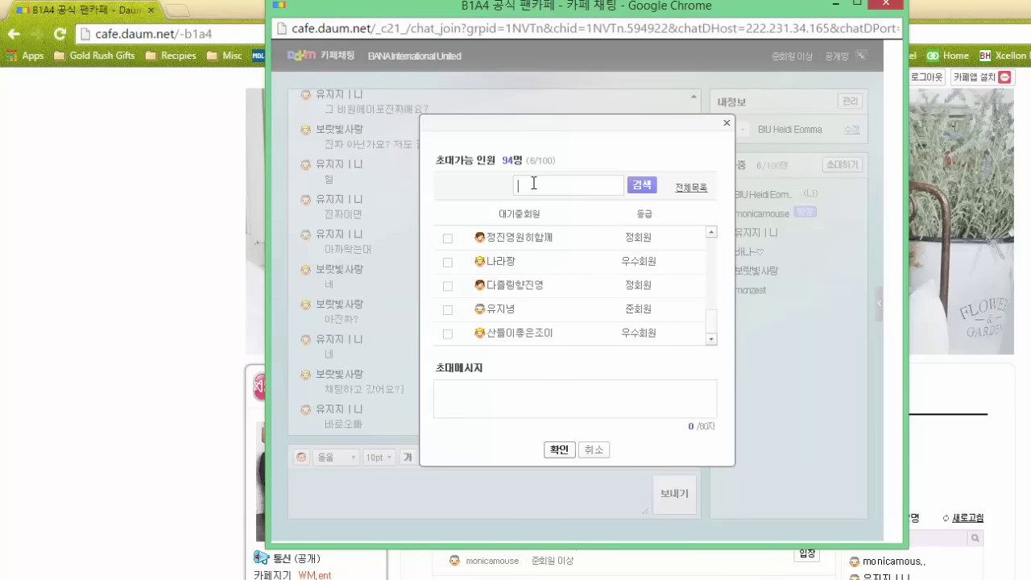
{"action": "type", "text": "BIU"}
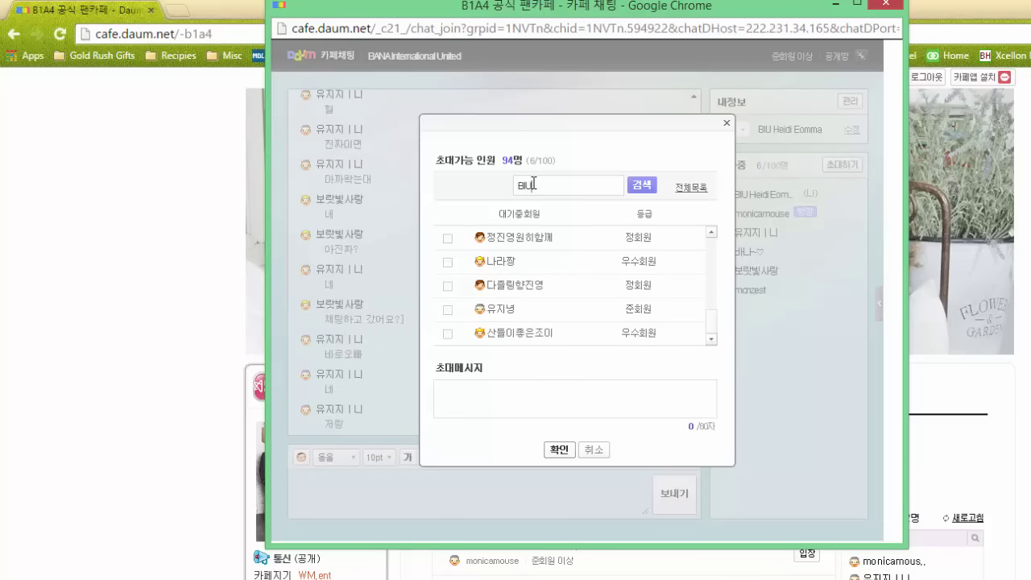
{"action": "left_click", "coordinate": [643, 189]}
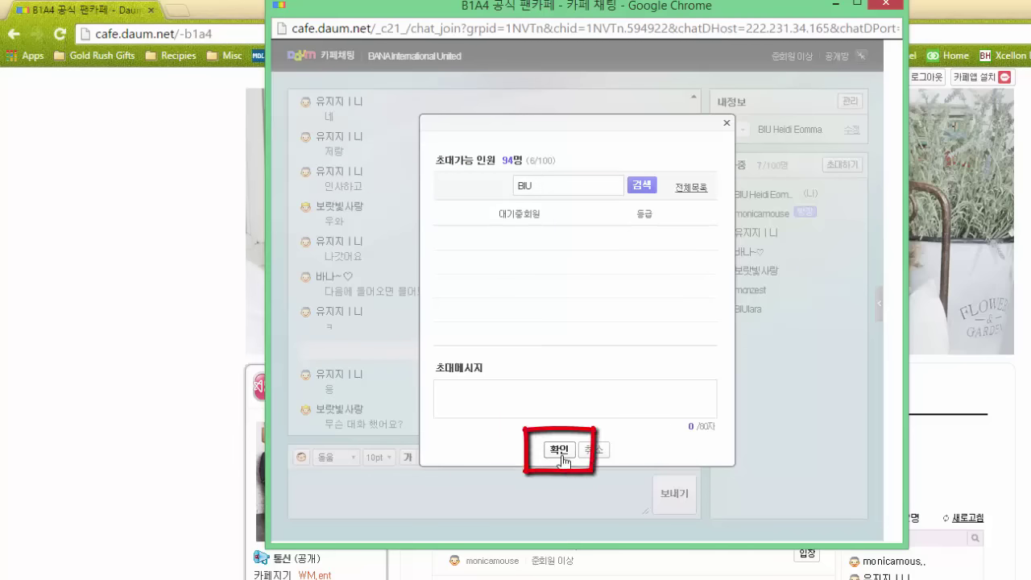
{"action": "left_click", "coordinate": [726, 124]}
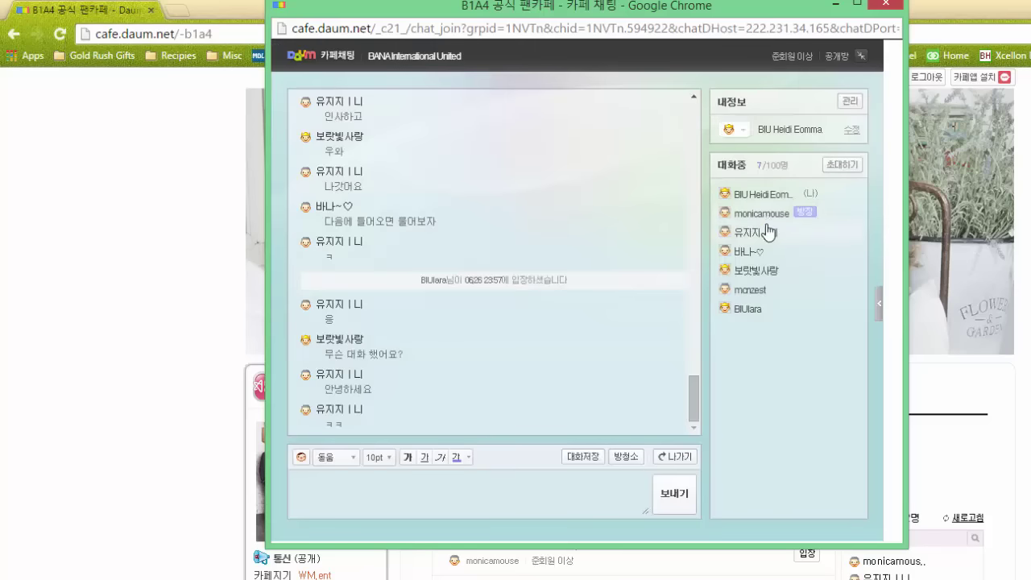
View one participant's 회원정보 and close it, and look through another participant's available options.
{"action": "left_click", "coordinate": [752, 311]}
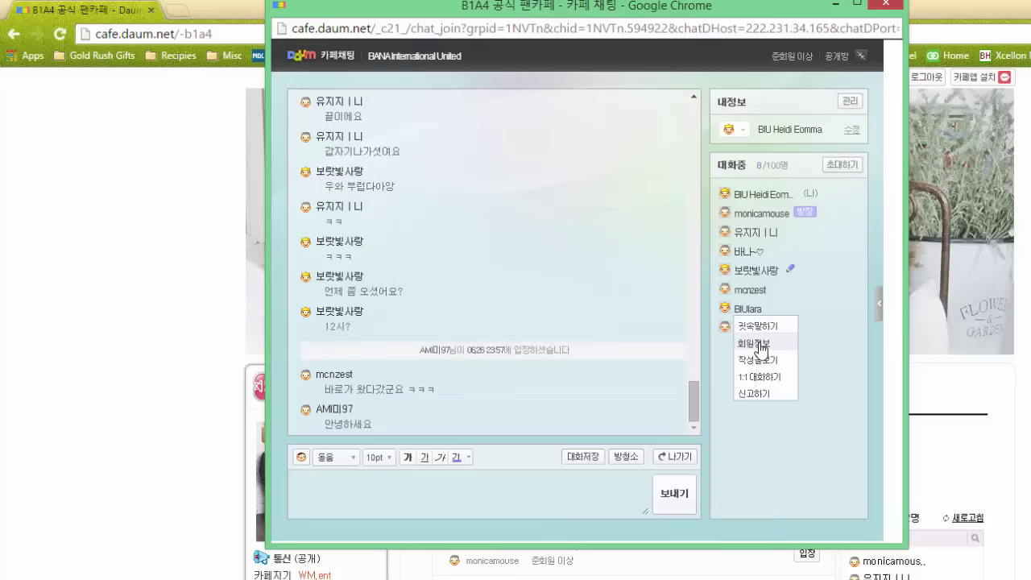
{"action": "left_click", "coordinate": [761, 345]}
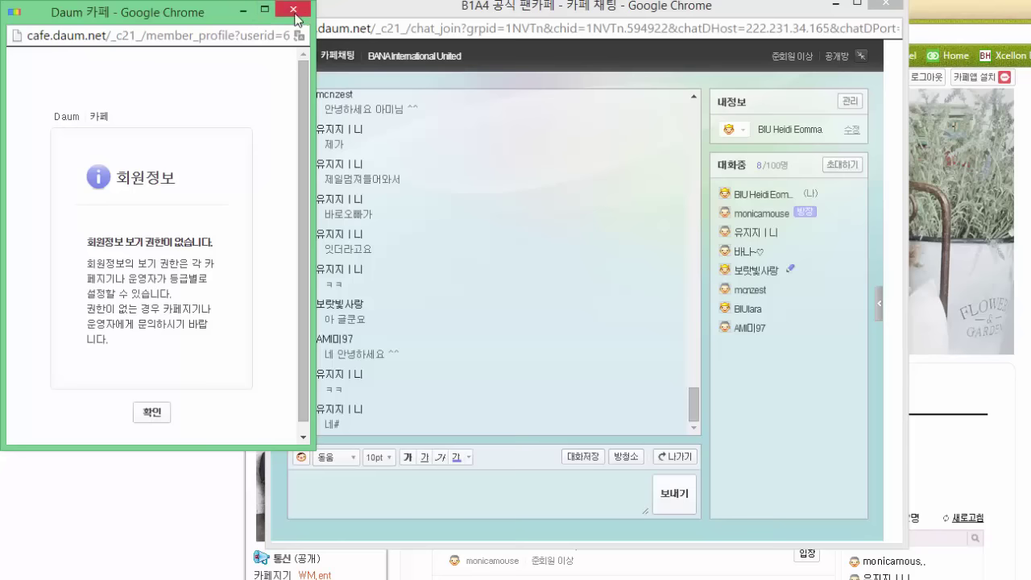
{"action": "left_click", "coordinate": [295, 11]}
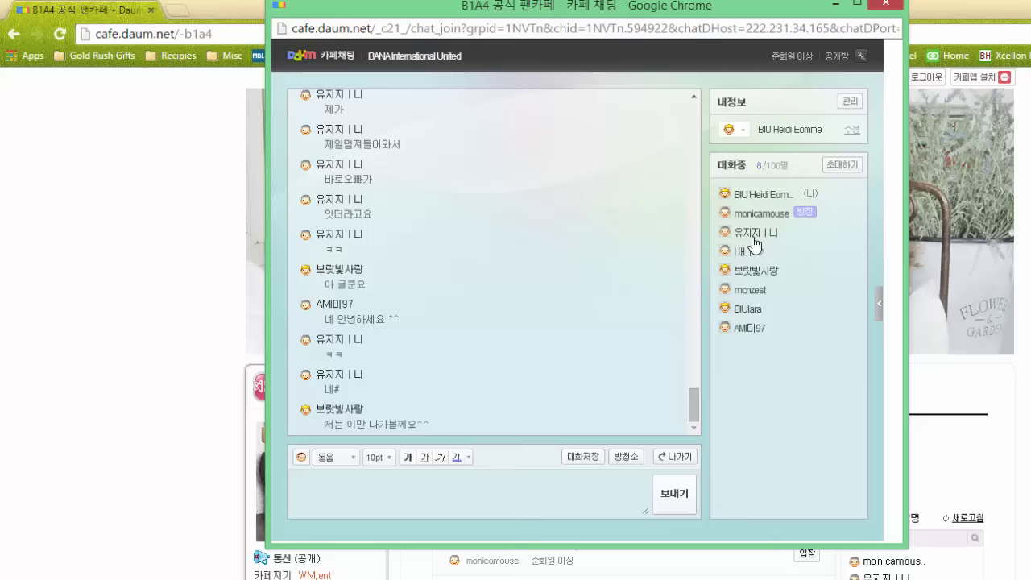
{"action": "left_click", "coordinate": [757, 240]}
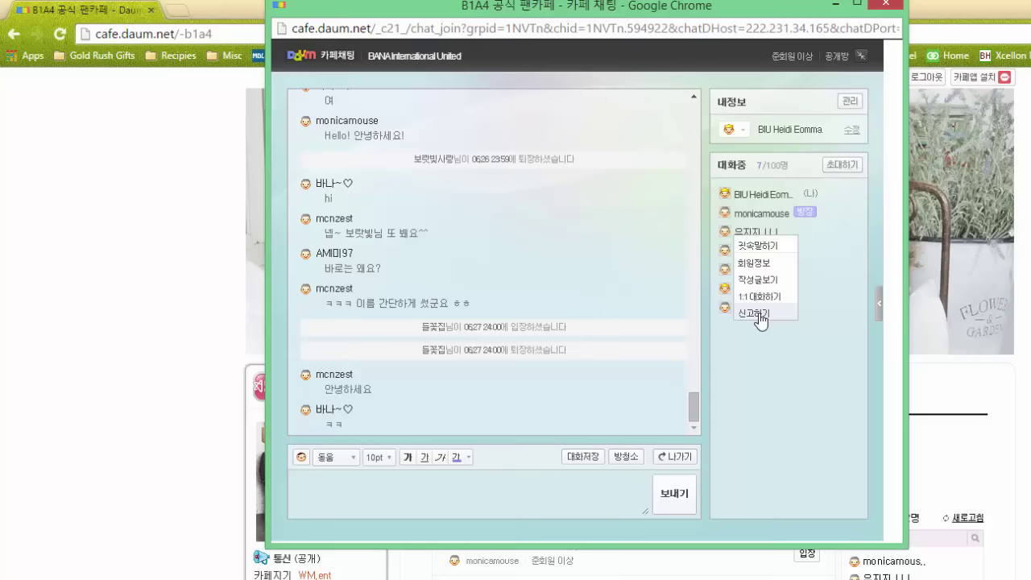
{"action": "left_click", "coordinate": [772, 355]}
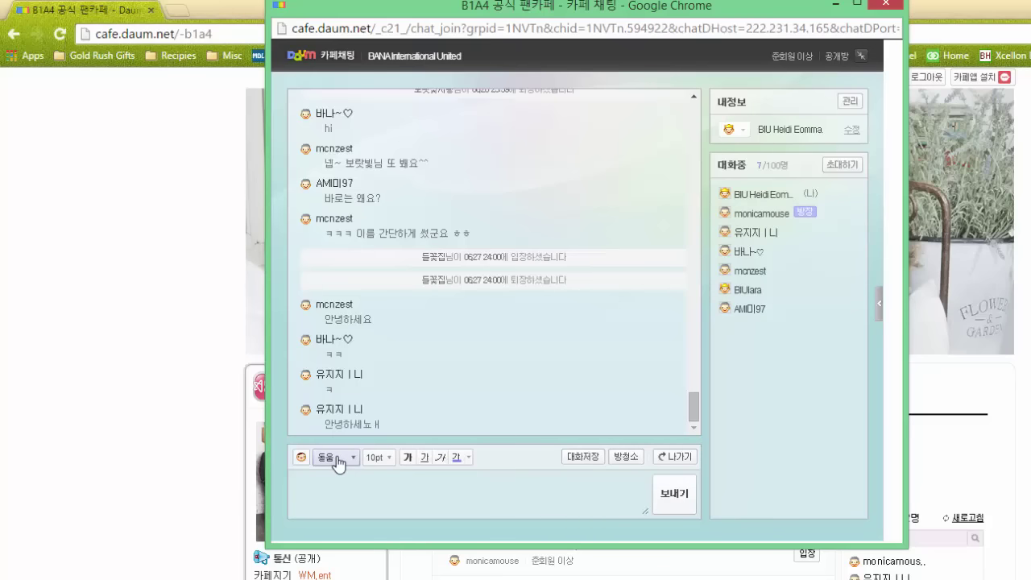
Browse the 대화1, 대화2, 사물 and 기타 emoticon categories and close the emoticon picker.
{"action": "left_click", "coordinate": [408, 457]}
{"action": "left_click", "coordinate": [440, 457]}
{"action": "left_click", "coordinate": [301, 458]}
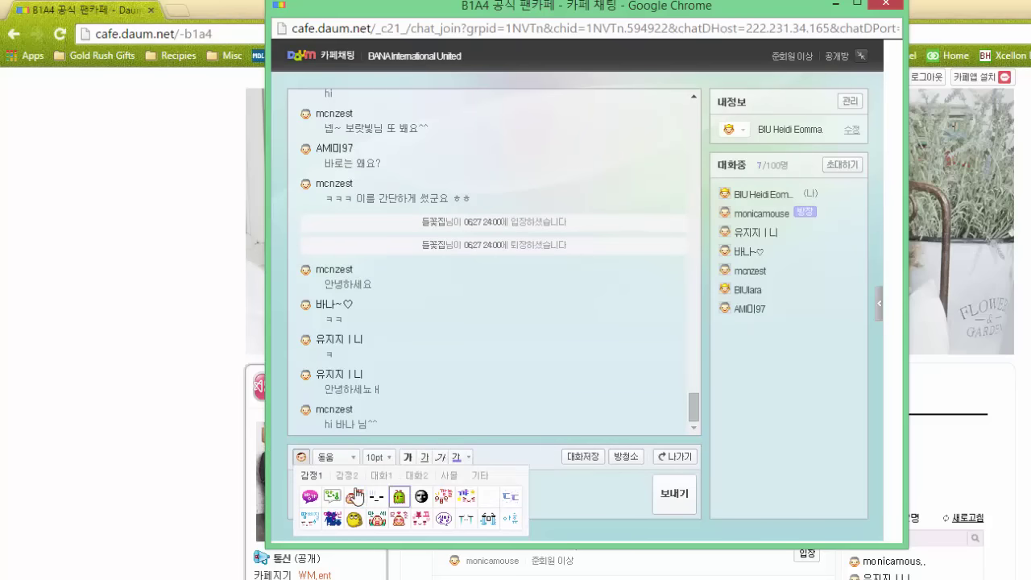
{"action": "left_click", "coordinate": [383, 476]}
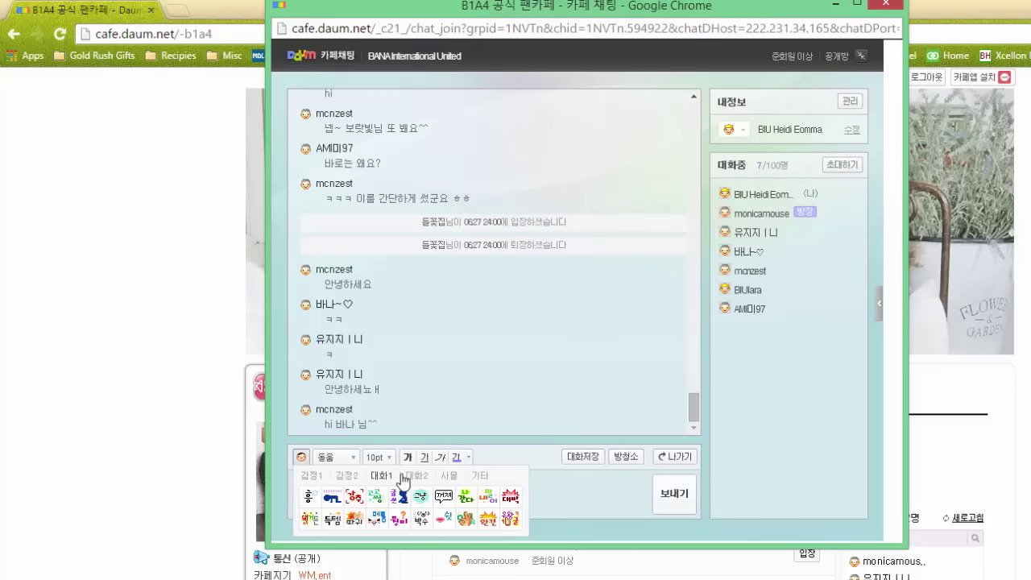
{"action": "left_click", "coordinate": [420, 476]}
{"action": "left_click", "coordinate": [449, 476]}
{"action": "left_click", "coordinate": [480, 476]}
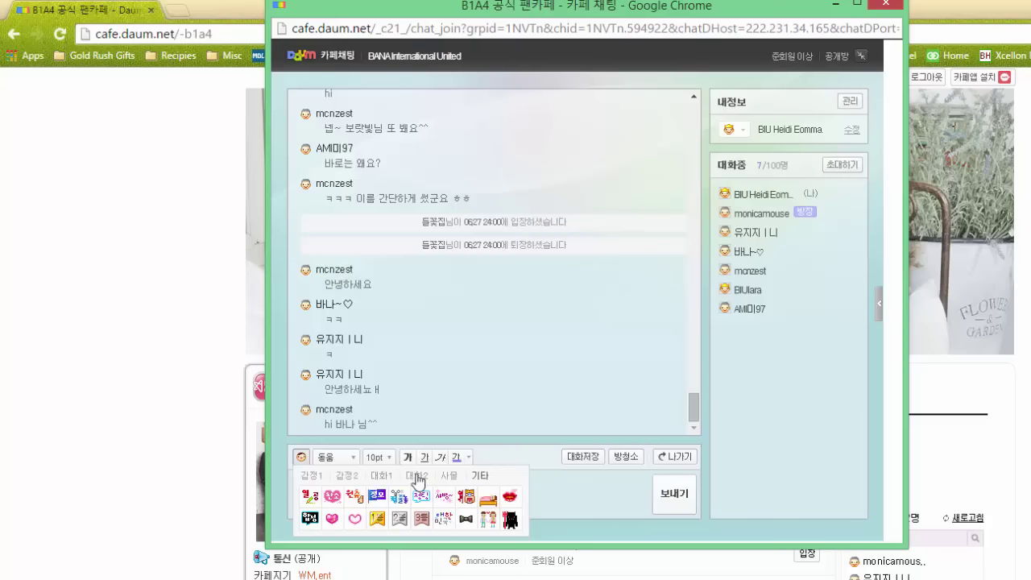
{"action": "left_click", "coordinate": [516, 477]}
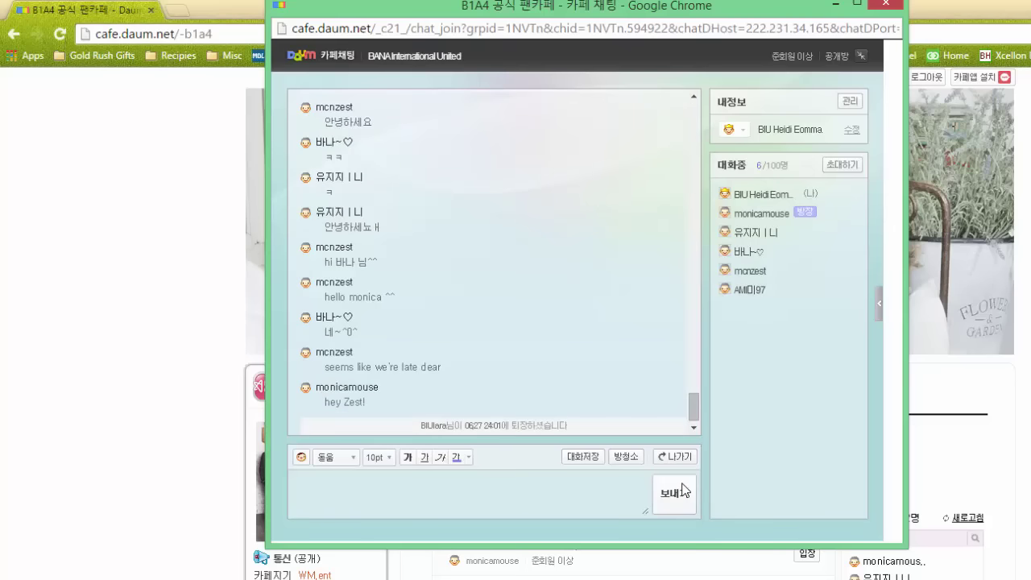
Send the message "Click on my name and choose 방장넘기기 -" to obtain the host role, and view the host options for a participant.
{"action": "left_click", "coordinate": [625, 484]}
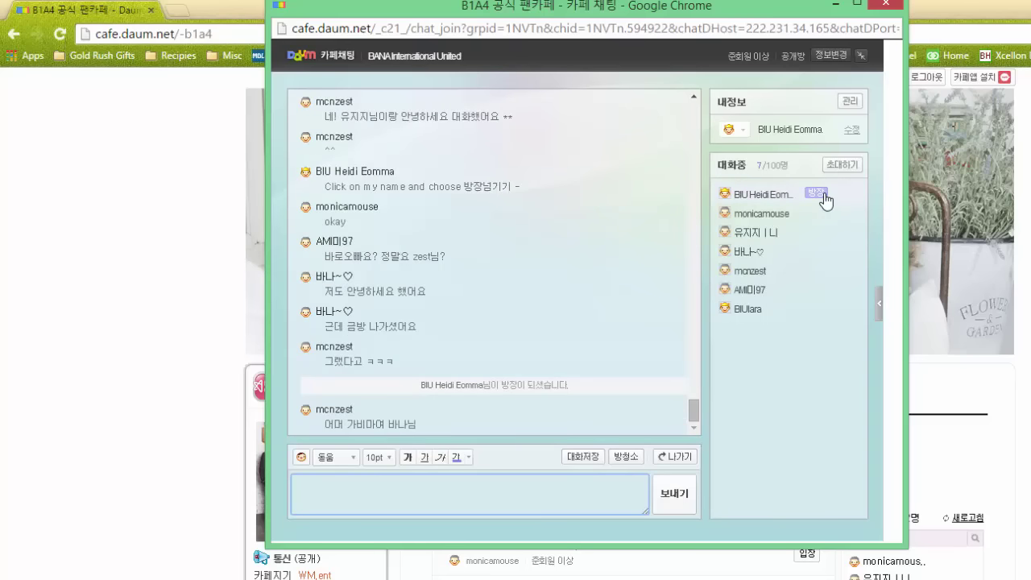
{"action": "left_click", "coordinate": [737, 235]}
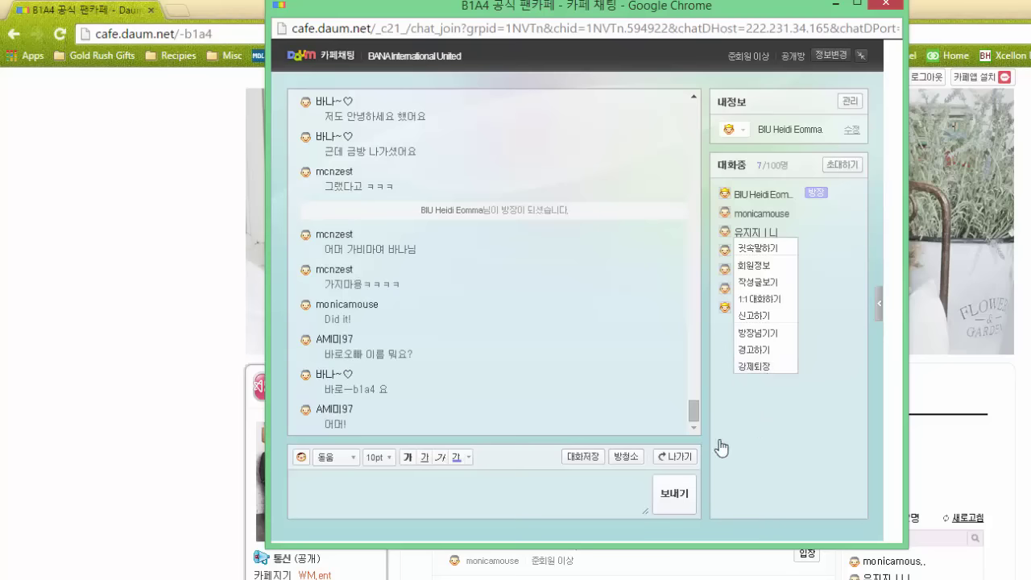
{"action": "left_click", "coordinate": [483, 493]}
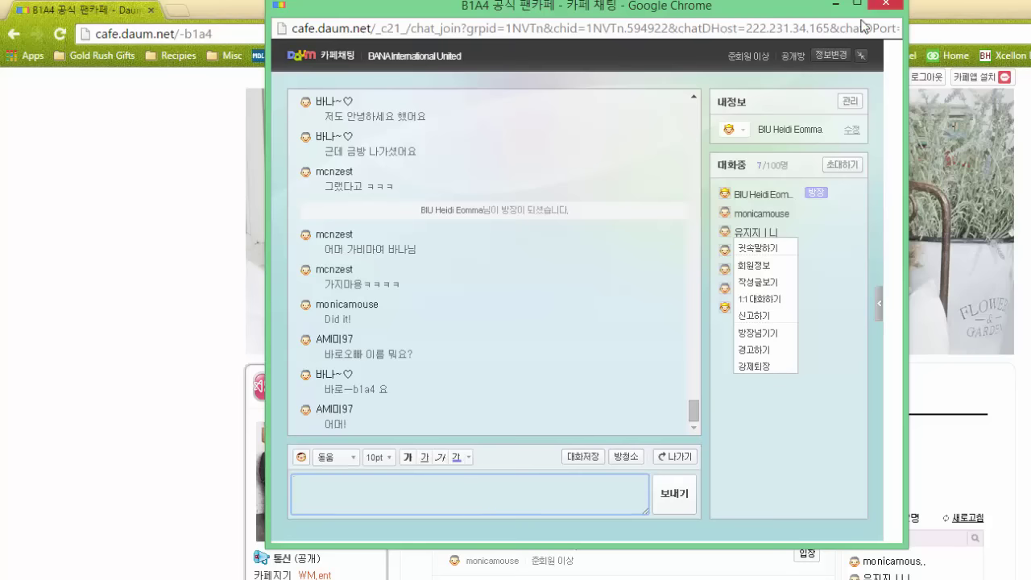
Review the room's 정보변경 settings, confirm them, and return to the message box.
{"action": "left_click", "coordinate": [831, 58]}
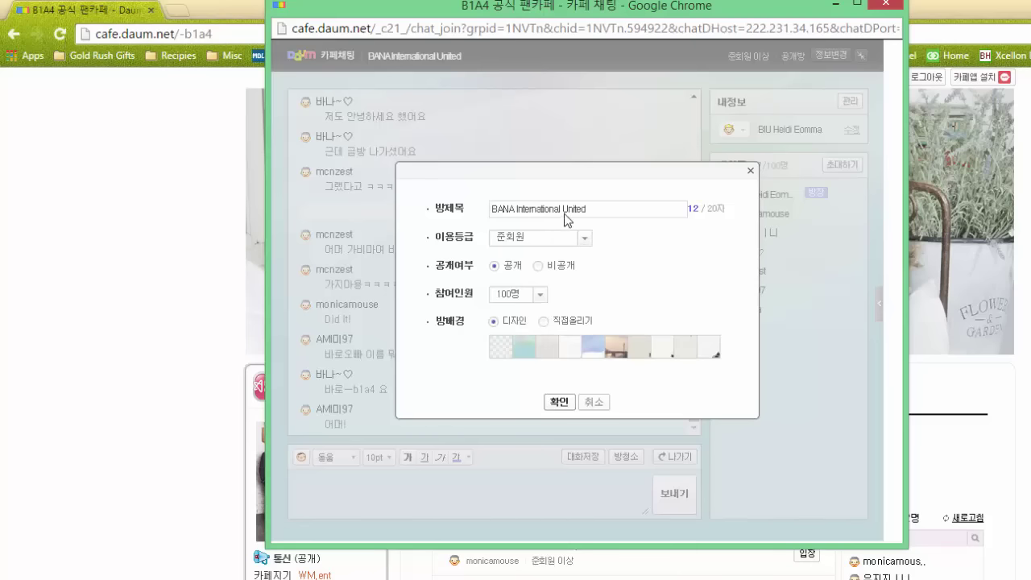
{"action": "left_click", "coordinate": [559, 402]}
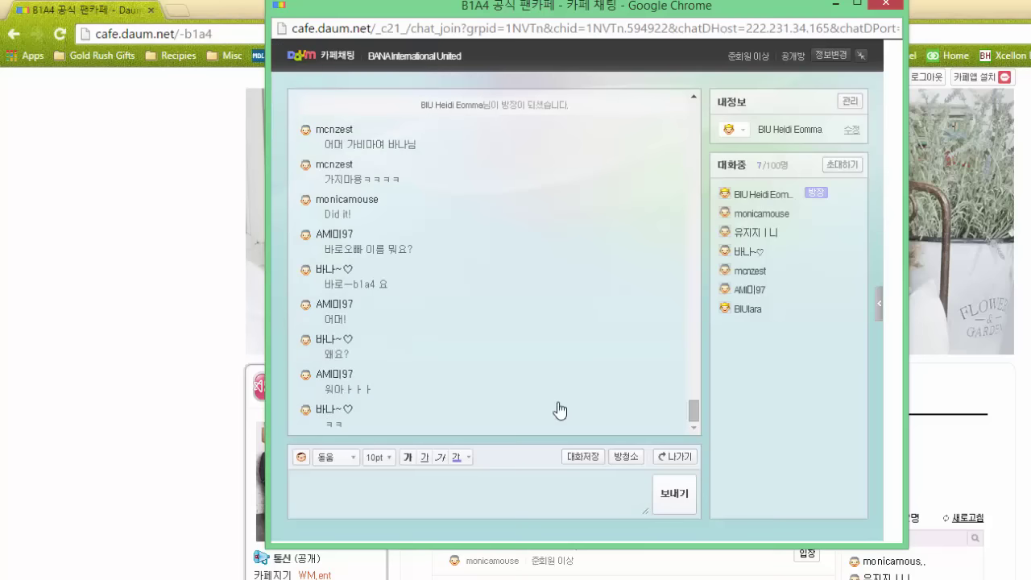
{"action": "left_click", "coordinate": [530, 477]}
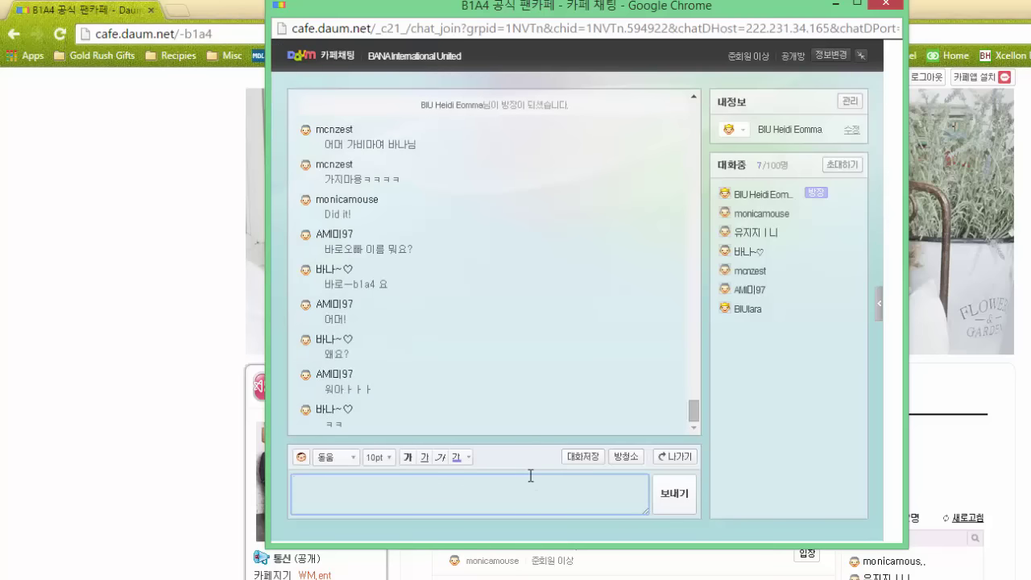